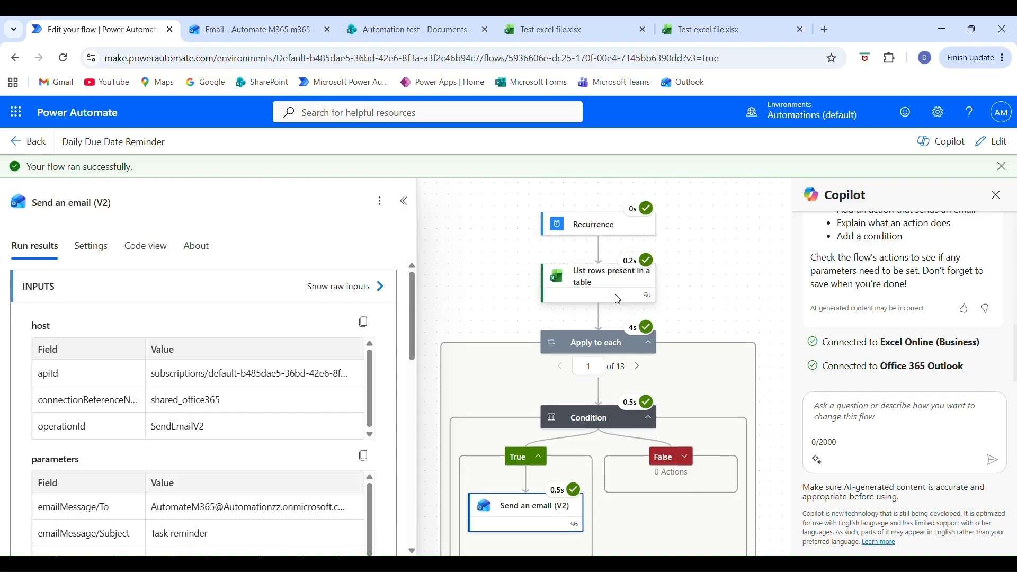
Page forward through the Apply to each iterations of the Daily Due Date Reminder run.
click(637, 334)
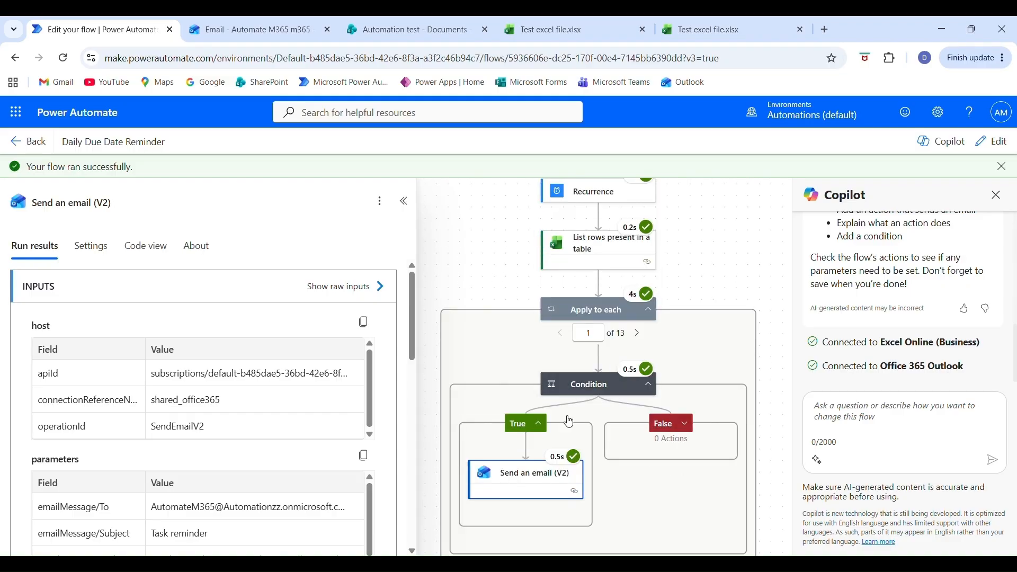
click(639, 334)
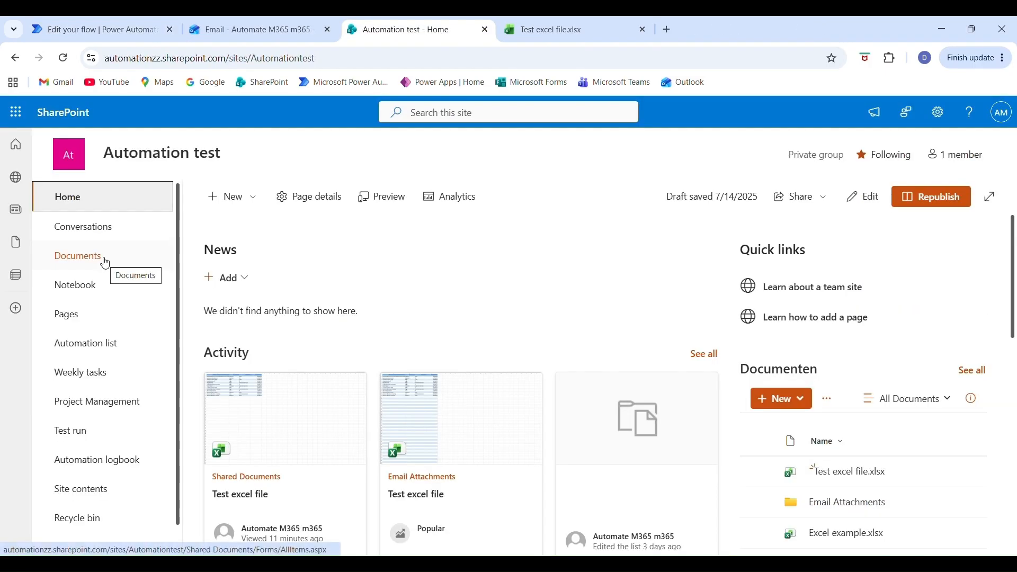
In SharePoint, open Test excel file.xlsx from the Automation test site's Documents library and examine its columns from Description to Email responsible person.
click(104, 259)
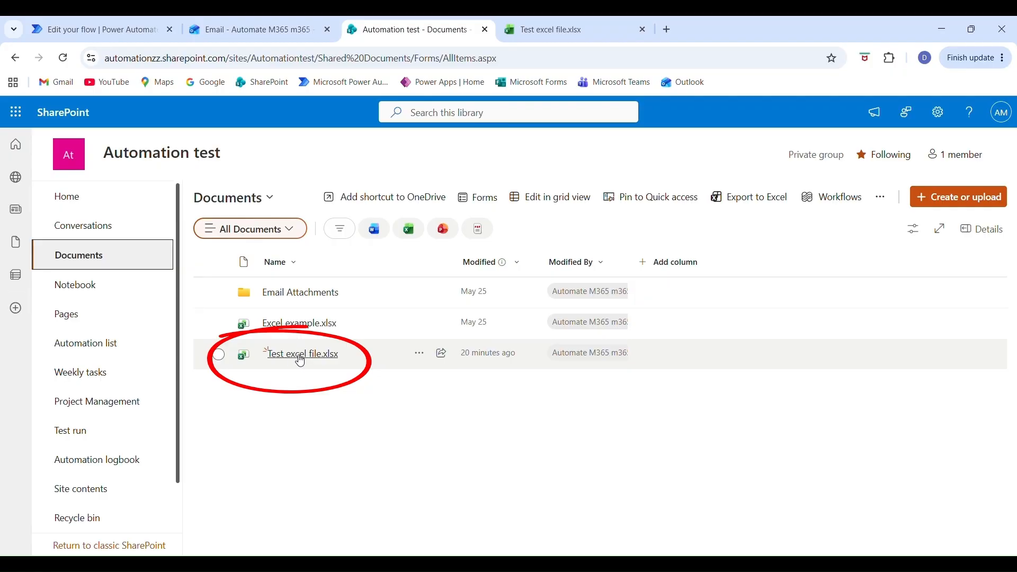
click(297, 355)
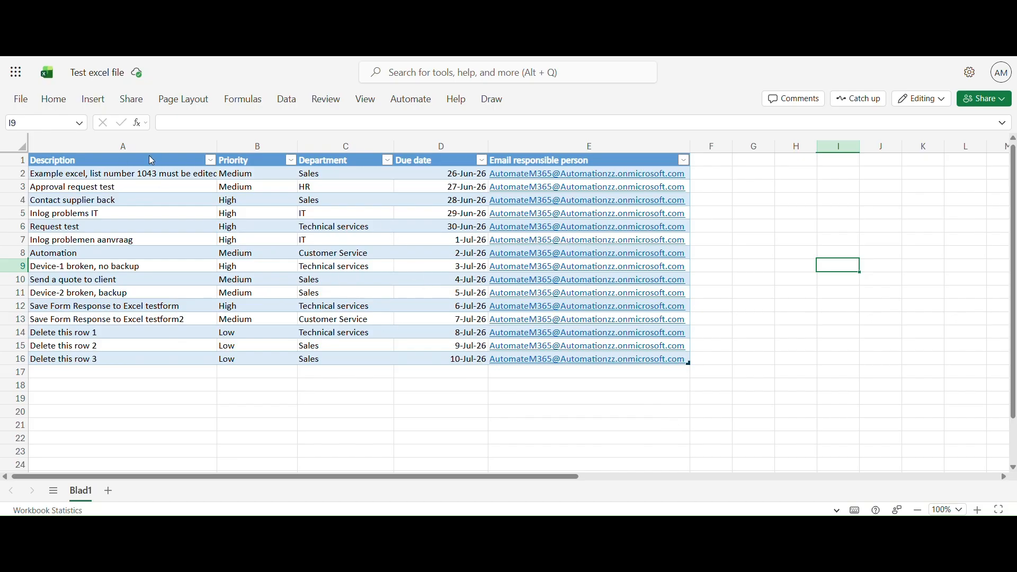
click(44, 201)
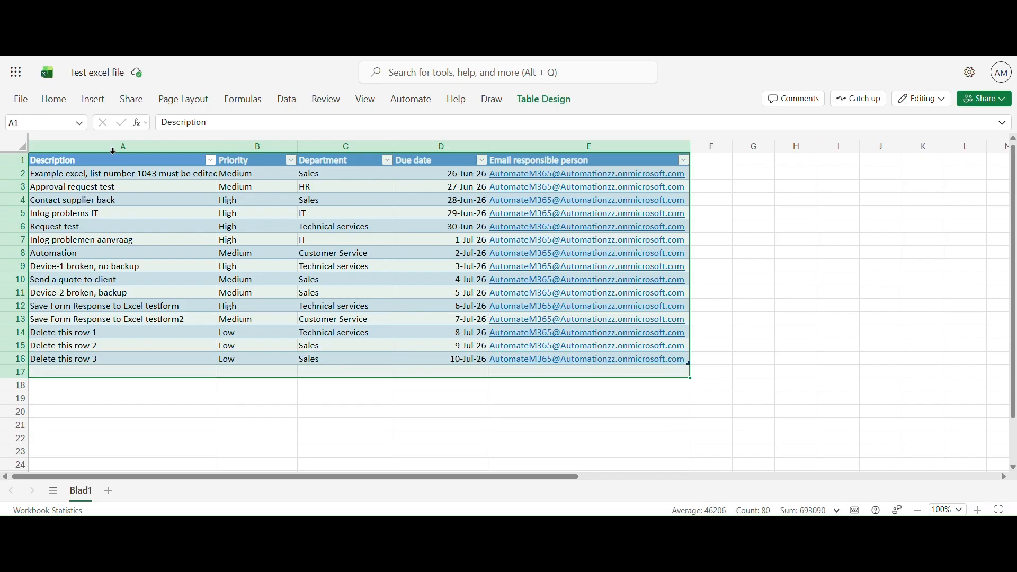
click(116, 147)
click(255, 147)
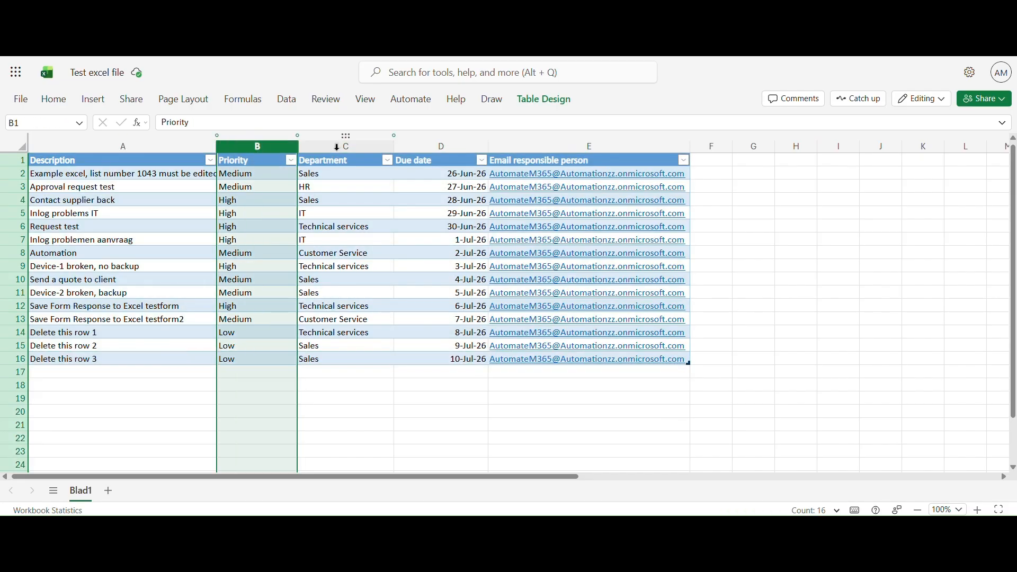
click(336, 146)
click(441, 146)
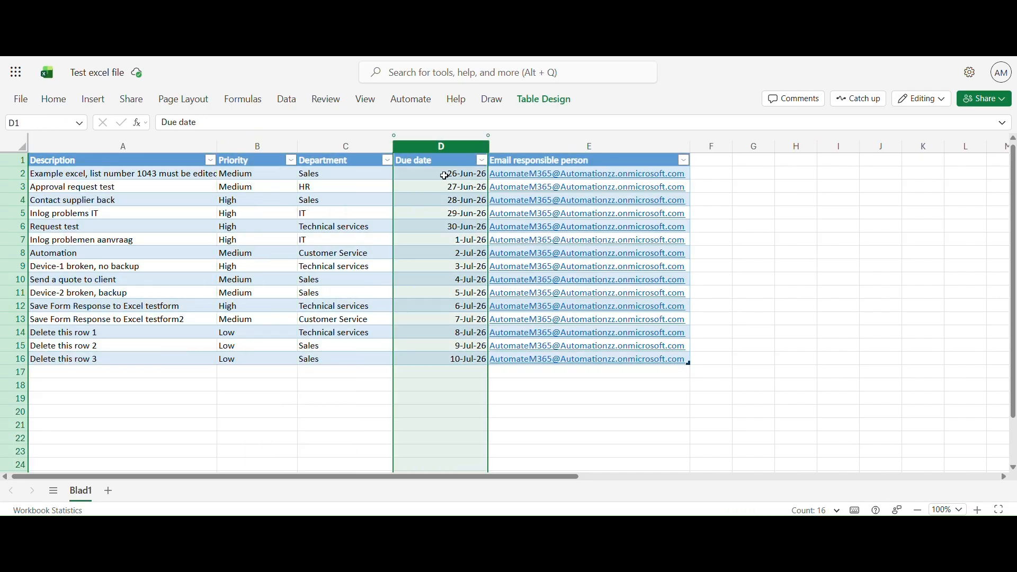
click(551, 143)
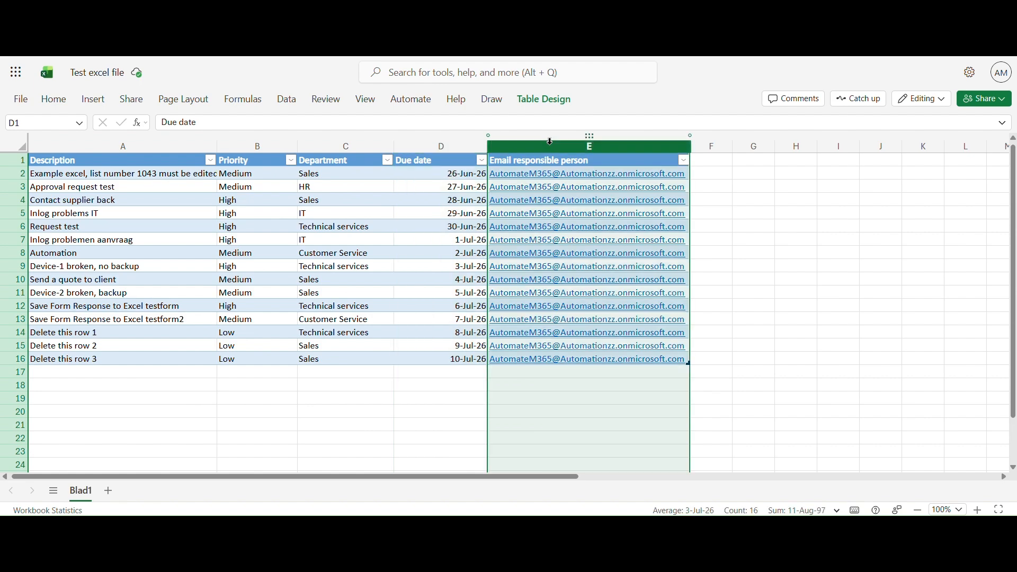
mouse_move(548, 167)
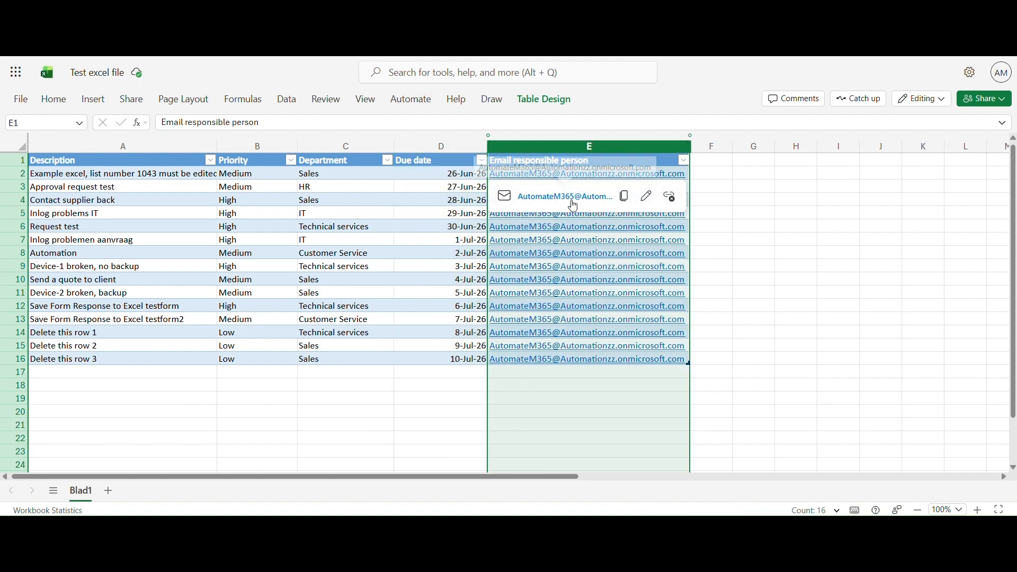
click(740, 292)
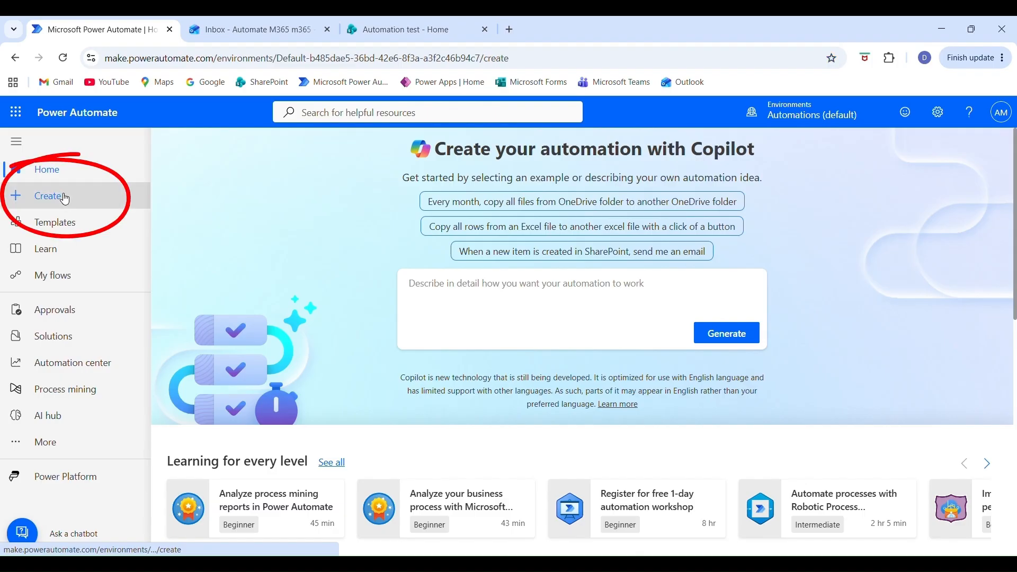
In Power Automate, start a new scheduled cloud flow and name it "Daily Due Date Reminder".
click(64, 199)
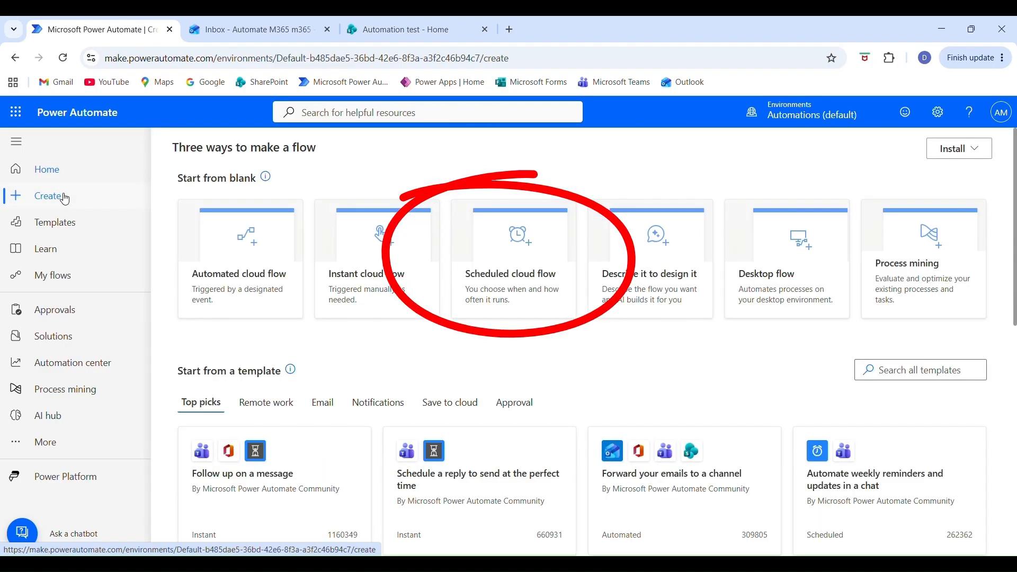
click(504, 276)
click(564, 212)
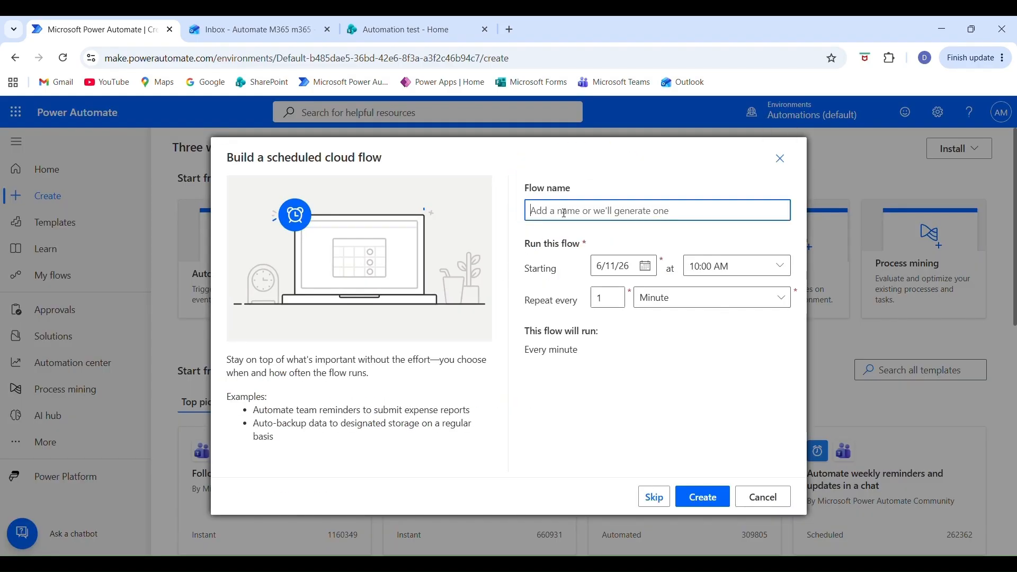
text(Daily Due Date Reminder)
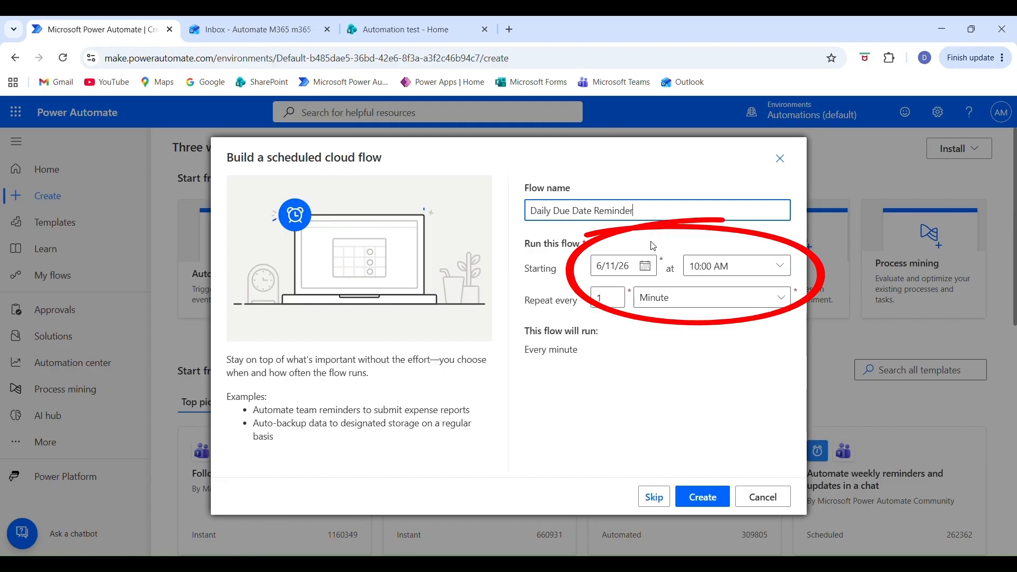
Schedule the flow to start at 06:00 AM and repeat every 1 day, and create it.
click(735, 267)
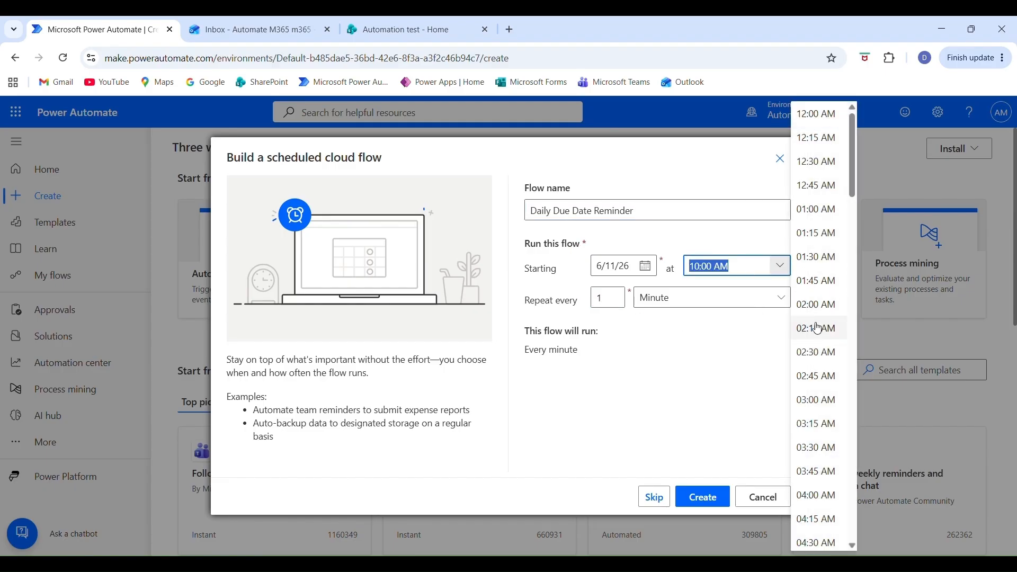
scroll(821, 387, down, 5)
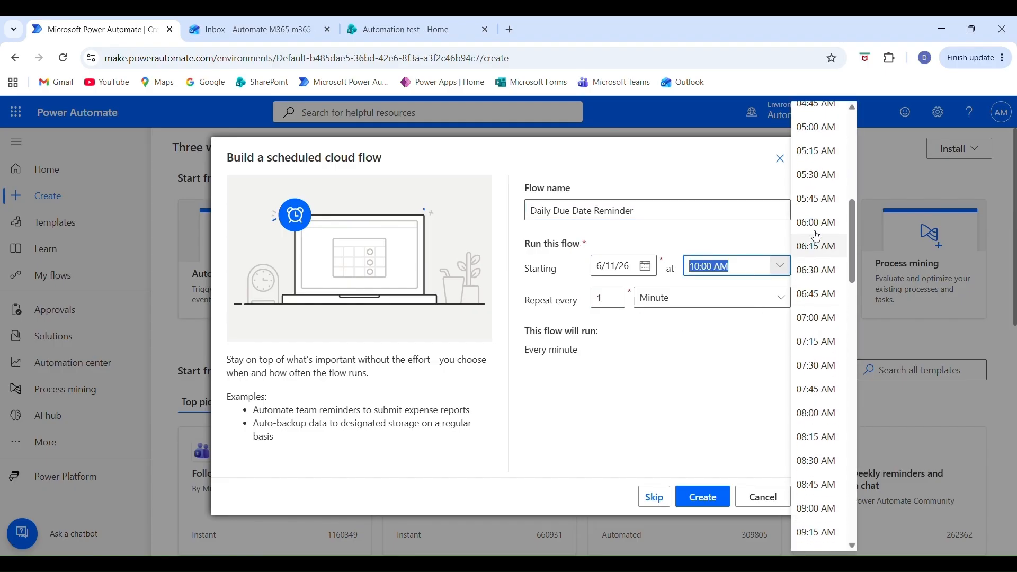
click(814, 235)
click(732, 301)
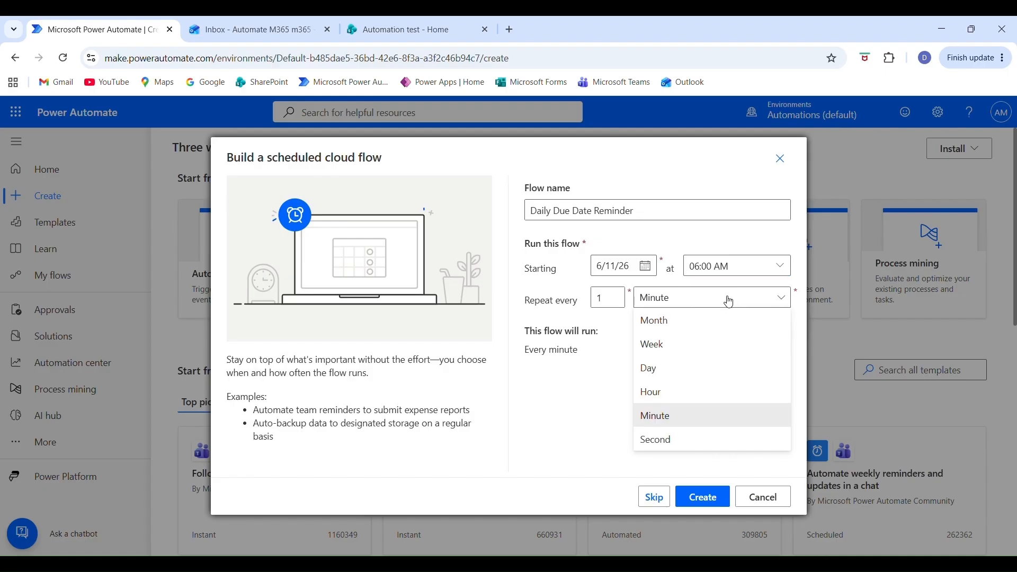
click(651, 368)
drag(617, 298, 577, 300)
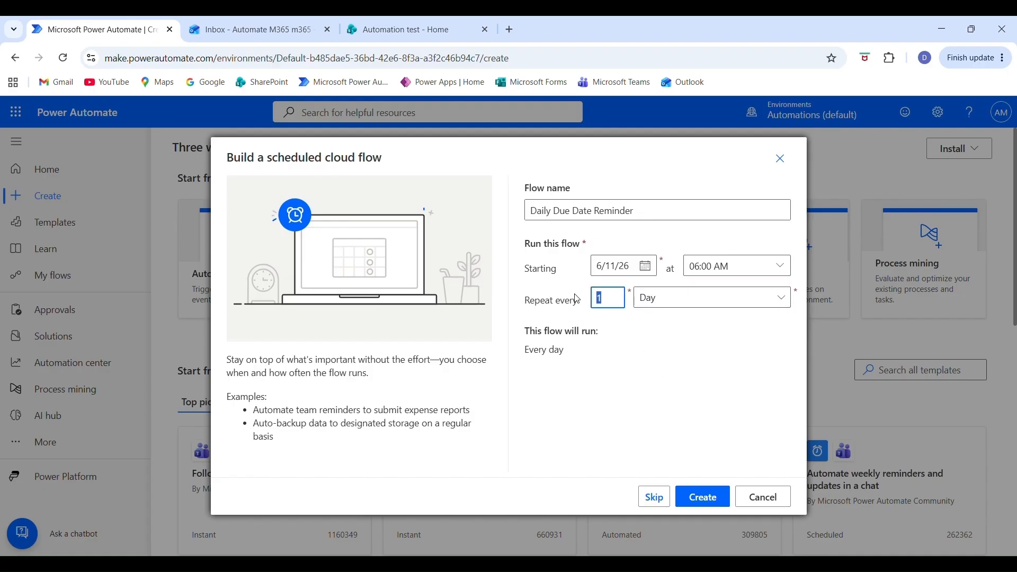
click(695, 495)
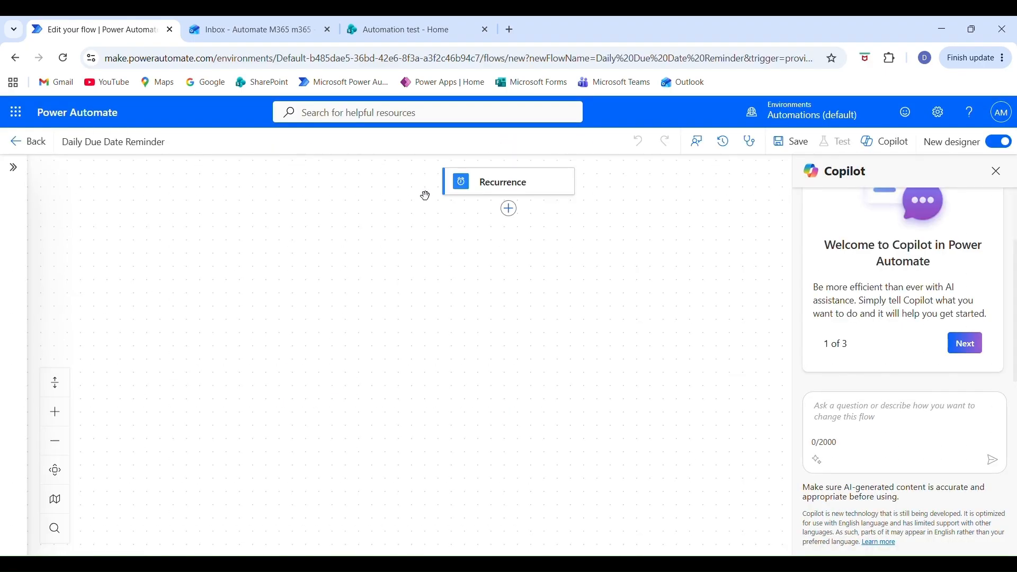
Add the Excel Online (Business) action "List rows present in a table" after the Recurrence trigger.
click(509, 211)
text(list rows)
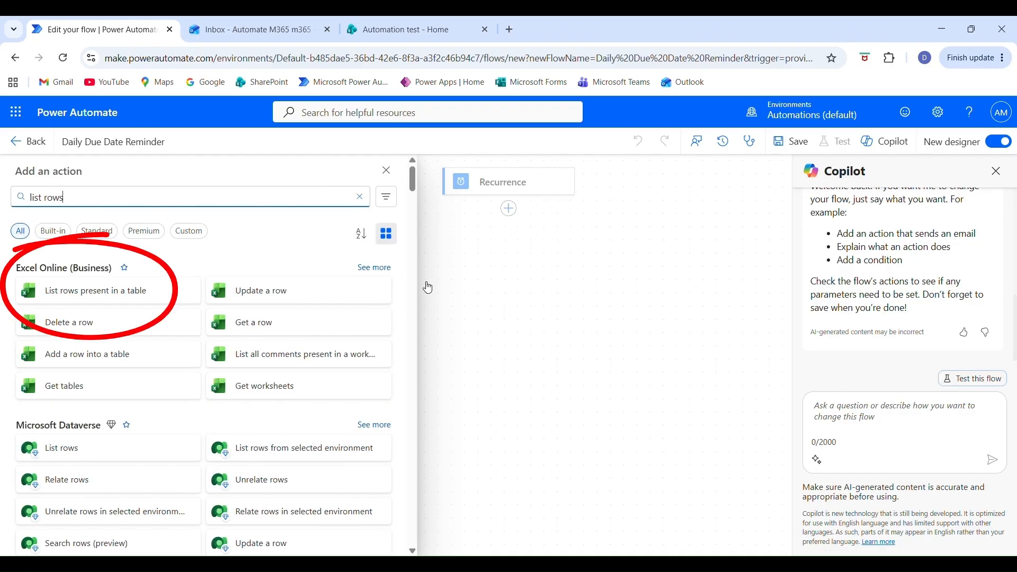
click(96, 299)
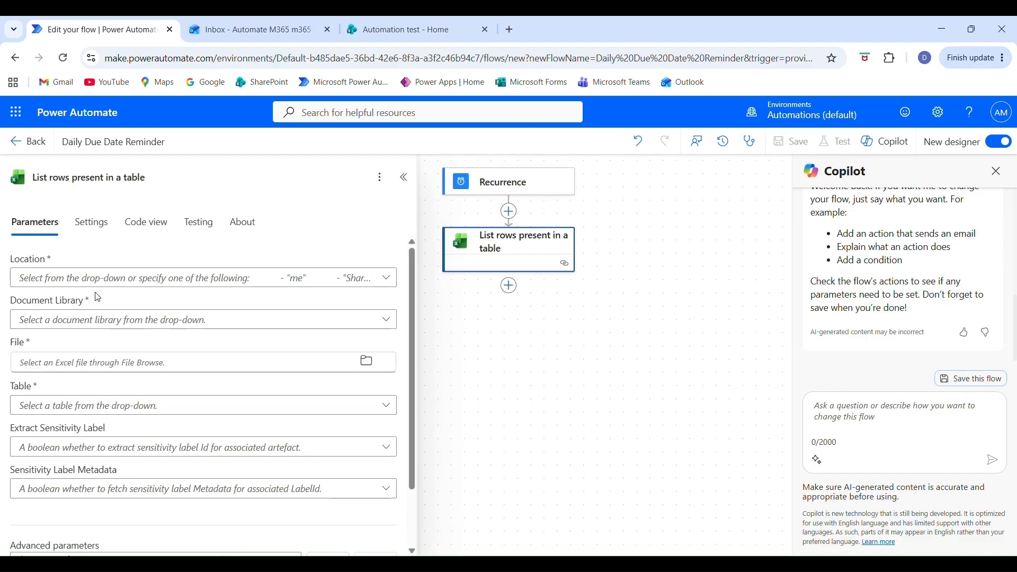
Point the list rows action to SharePoint Site - Automation test, the Documents library, Test excel file.xlsx and the table Tabel1.
click(384, 280)
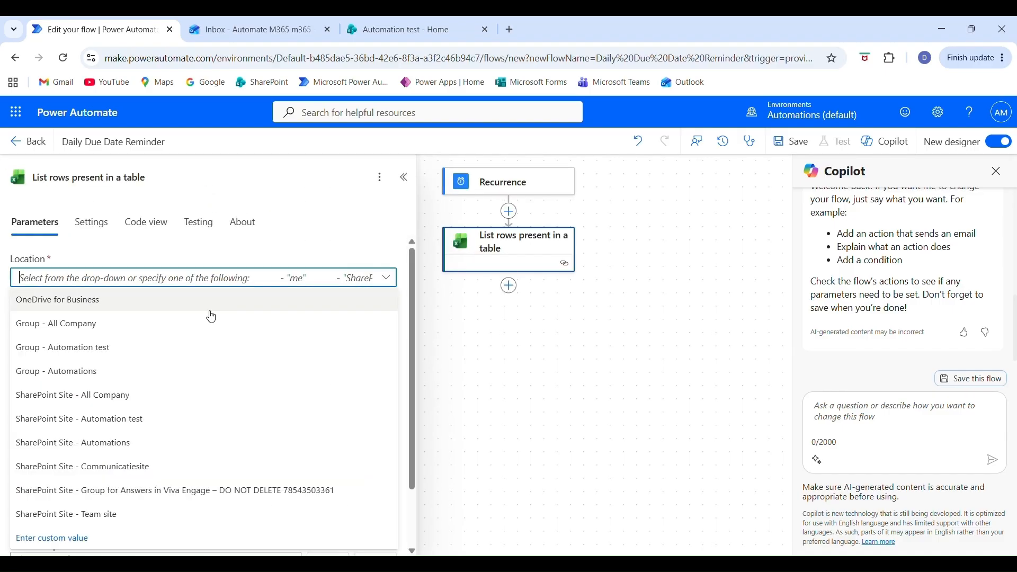
click(126, 419)
click(139, 324)
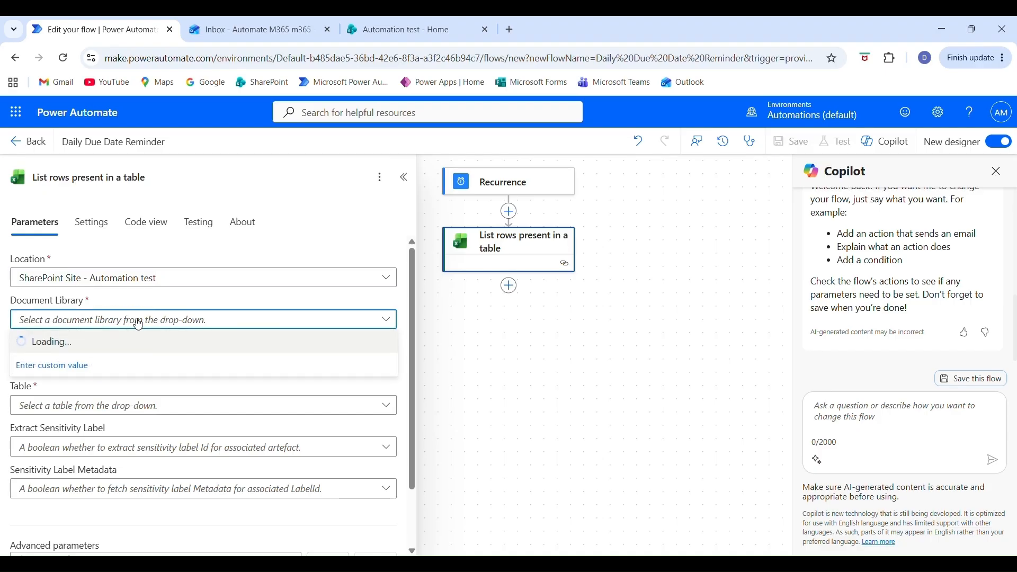
click(94, 350)
click(366, 362)
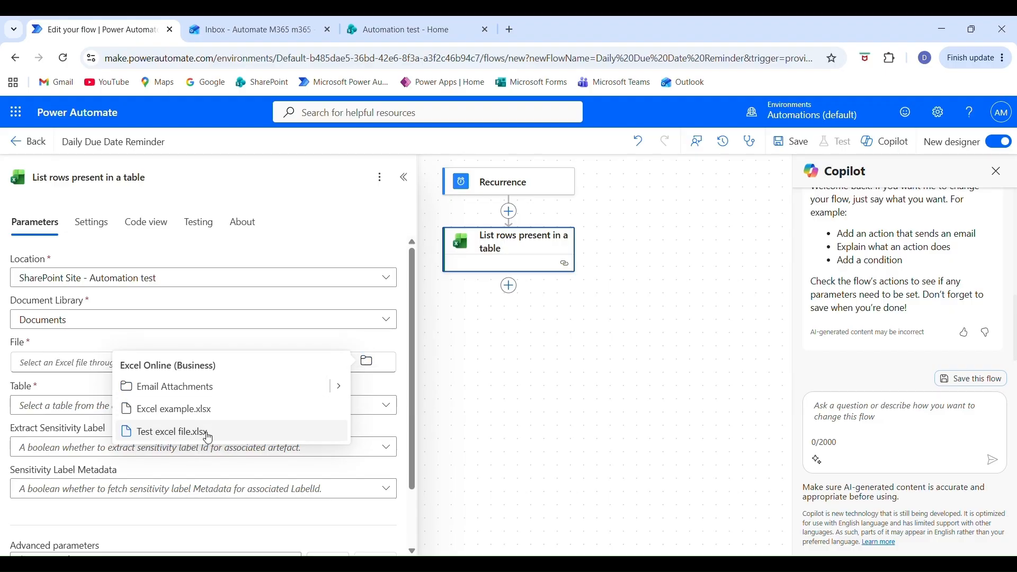
click(206, 431)
click(208, 412)
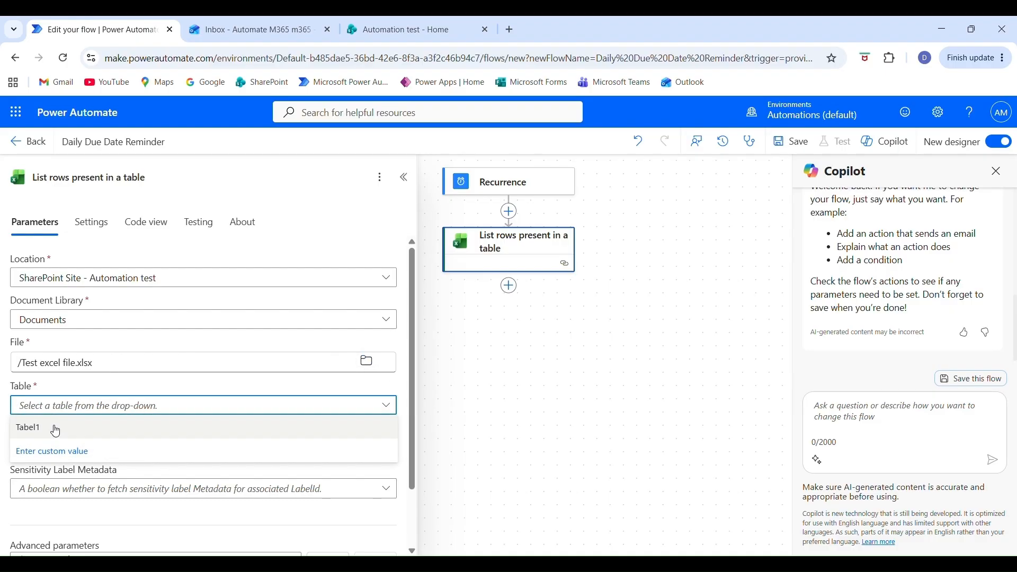
click(49, 427)
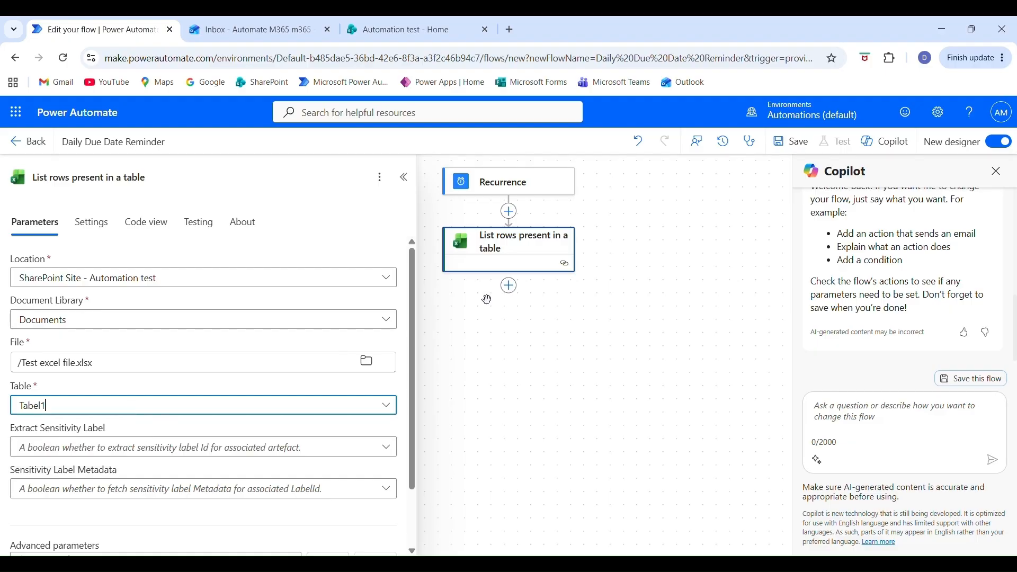
Add an Apply to each loop after the list rows action, using its body/value output as the input.
click(510, 286)
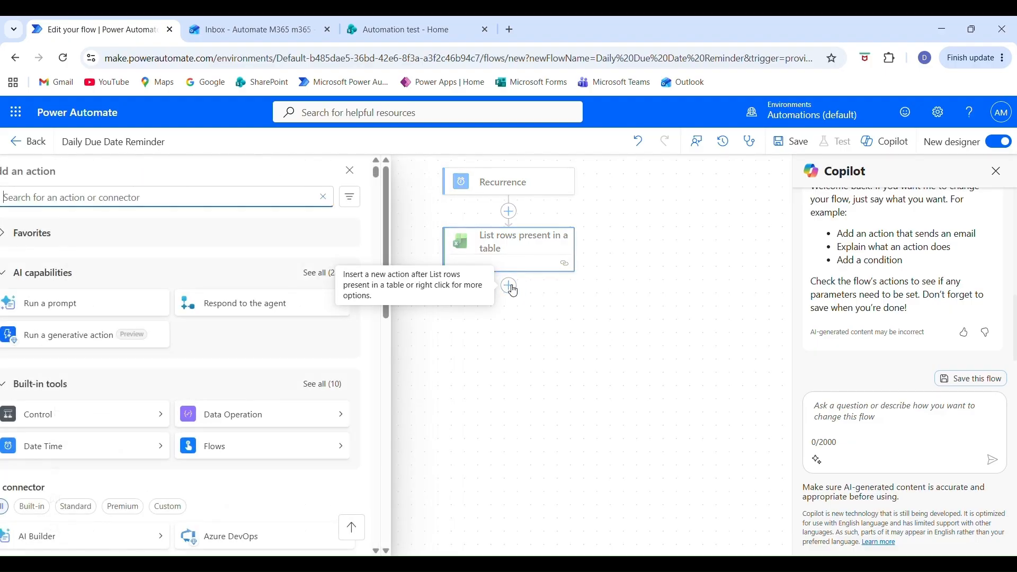
text(apply to each)
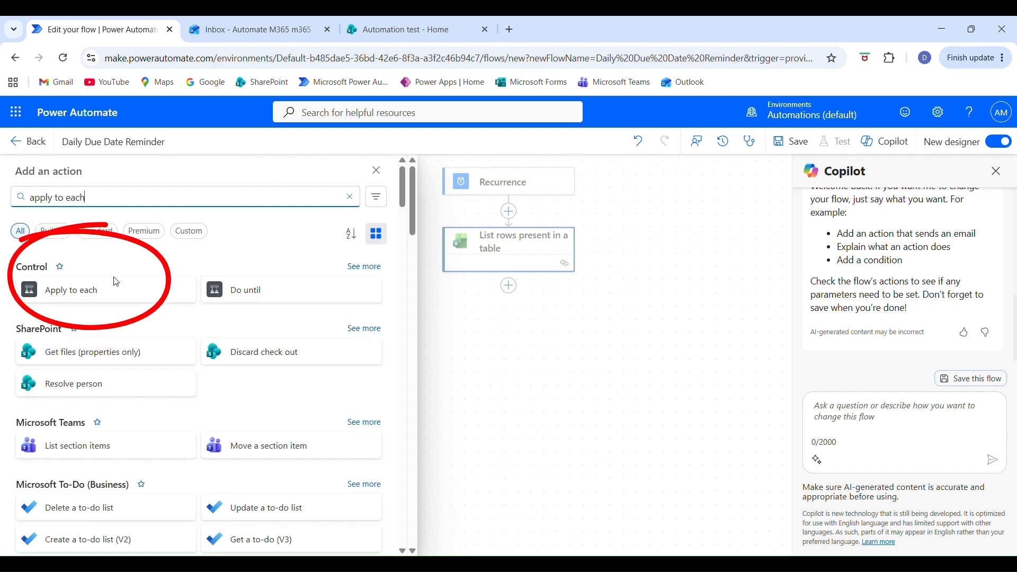
click(88, 301)
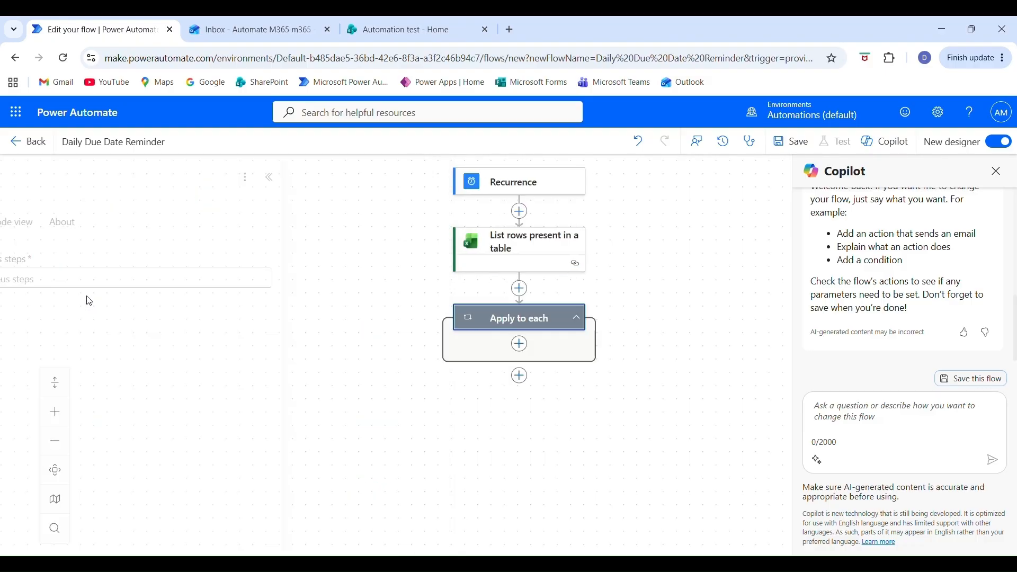
click(96, 281)
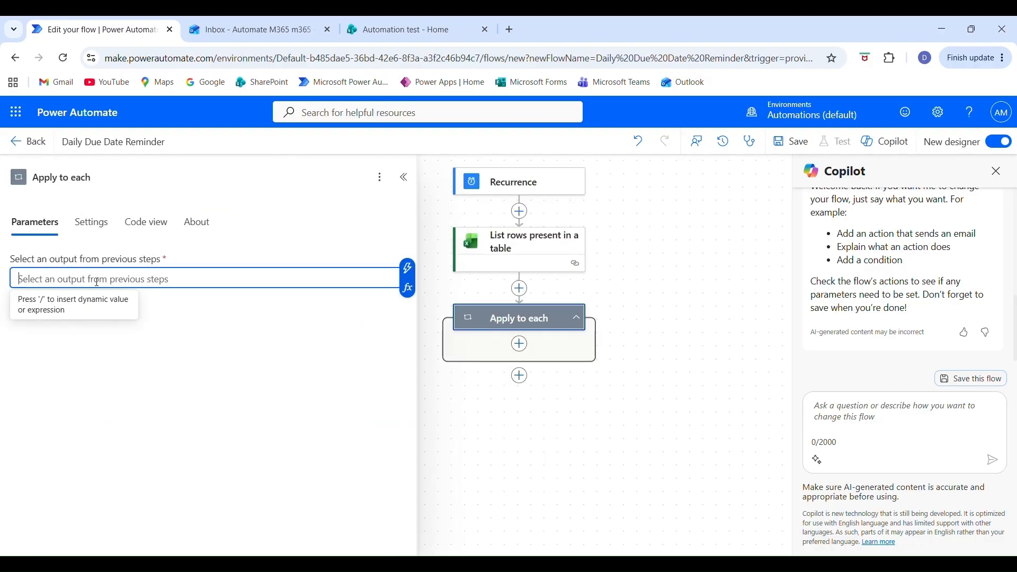
click(406, 268)
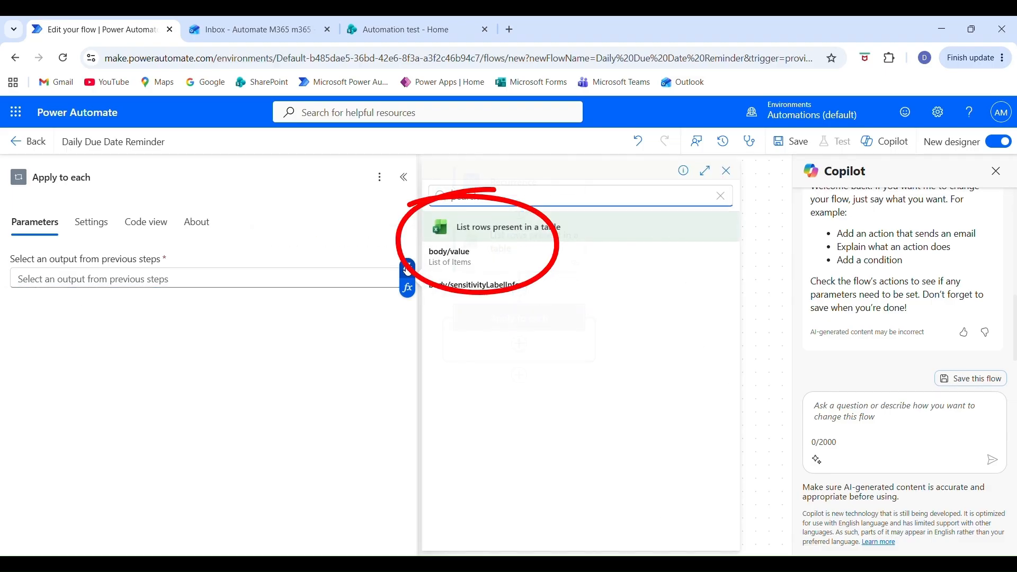
click(458, 264)
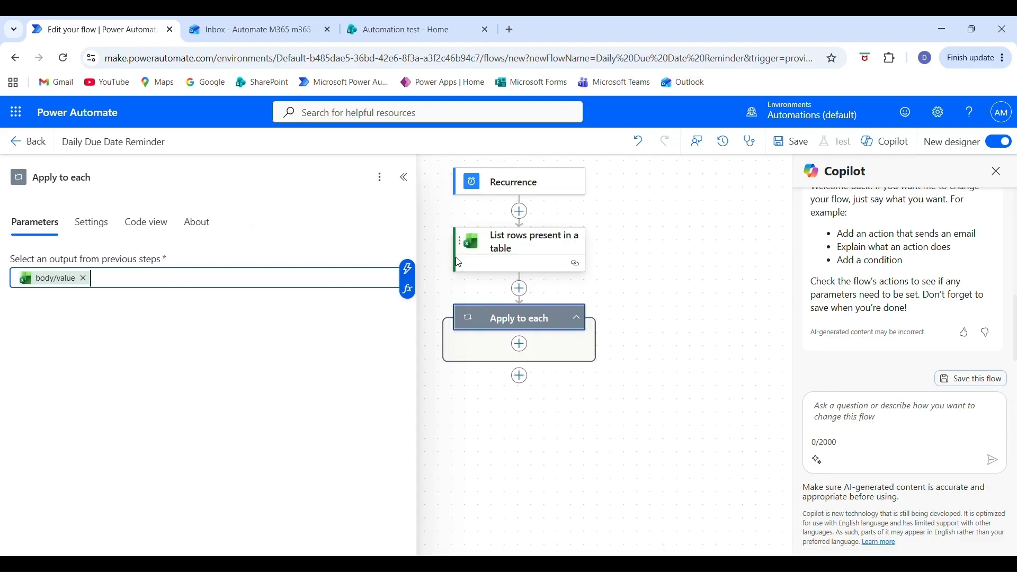
Add a Condition control inside the Apply to each loop.
click(520, 345)
text(condition)
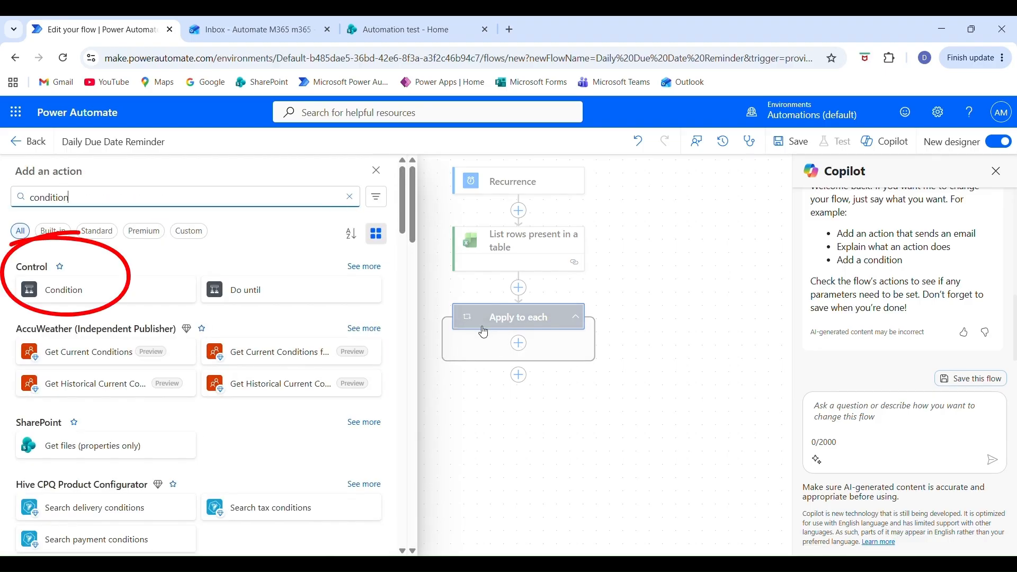
click(56, 292)
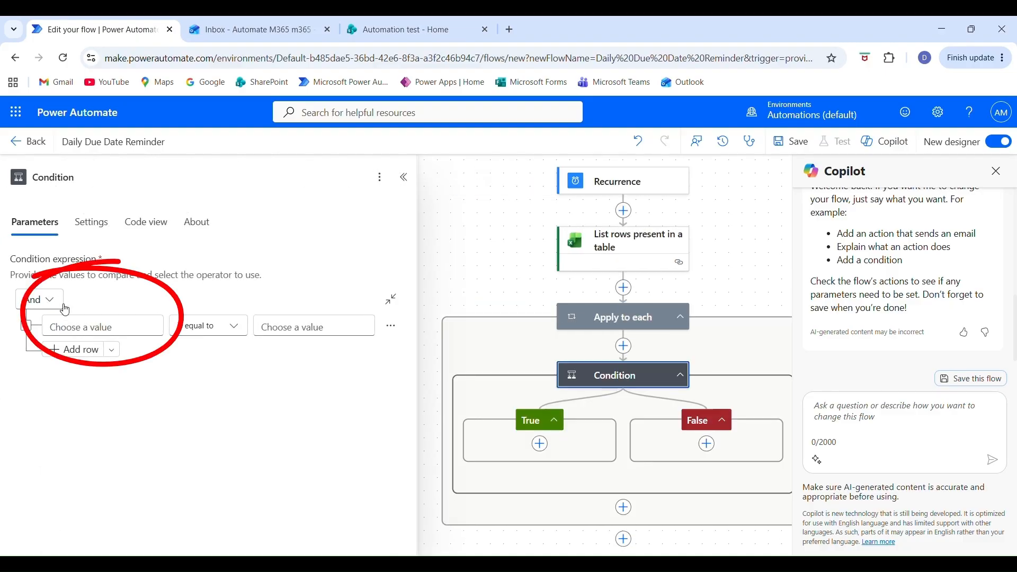
Start an expression for the condition's first value as formatDateTime(addDays('1899-12-30',int())).
click(91, 328)
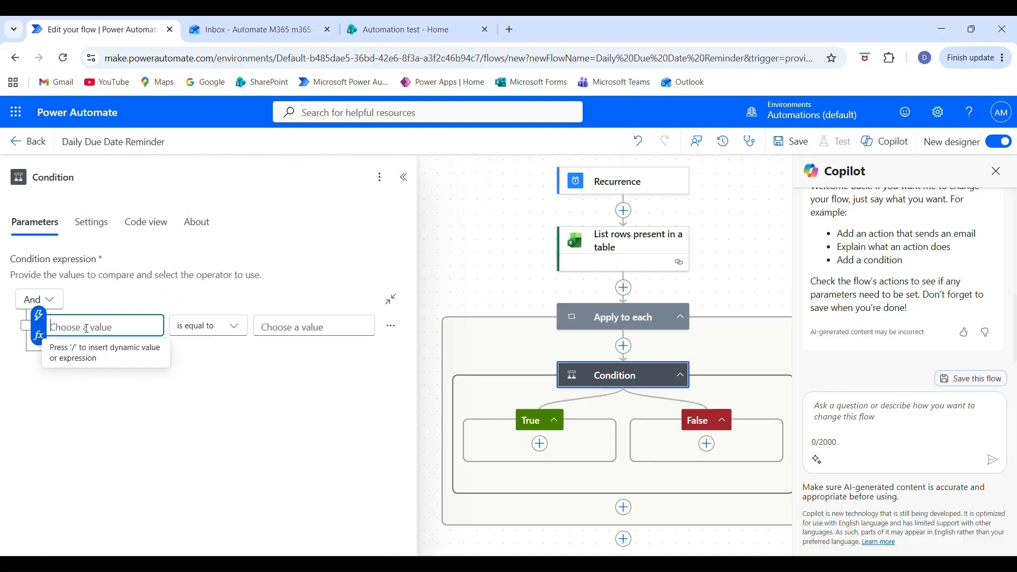
click(35, 341)
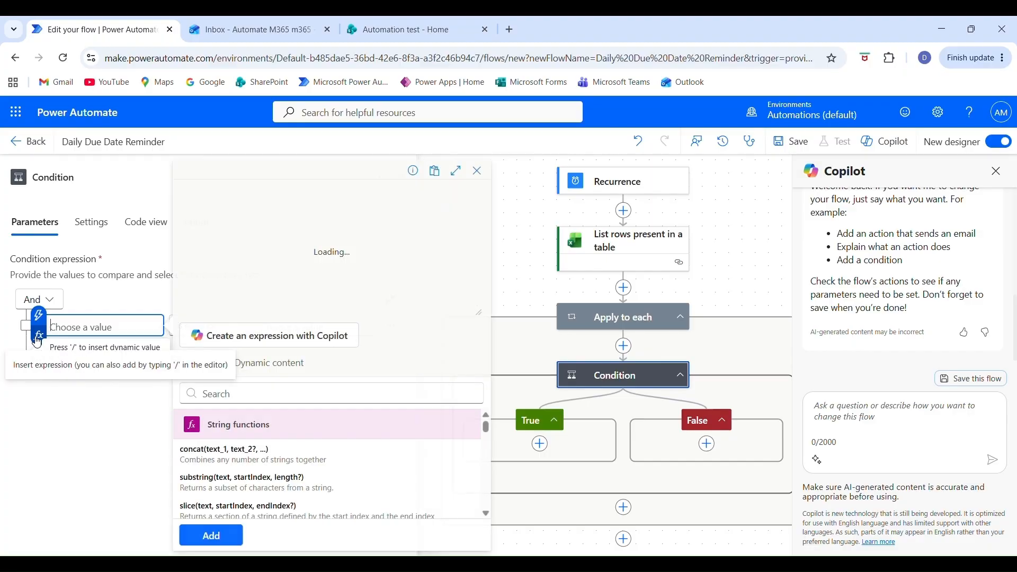
text(f)
text(ormatDateTime)
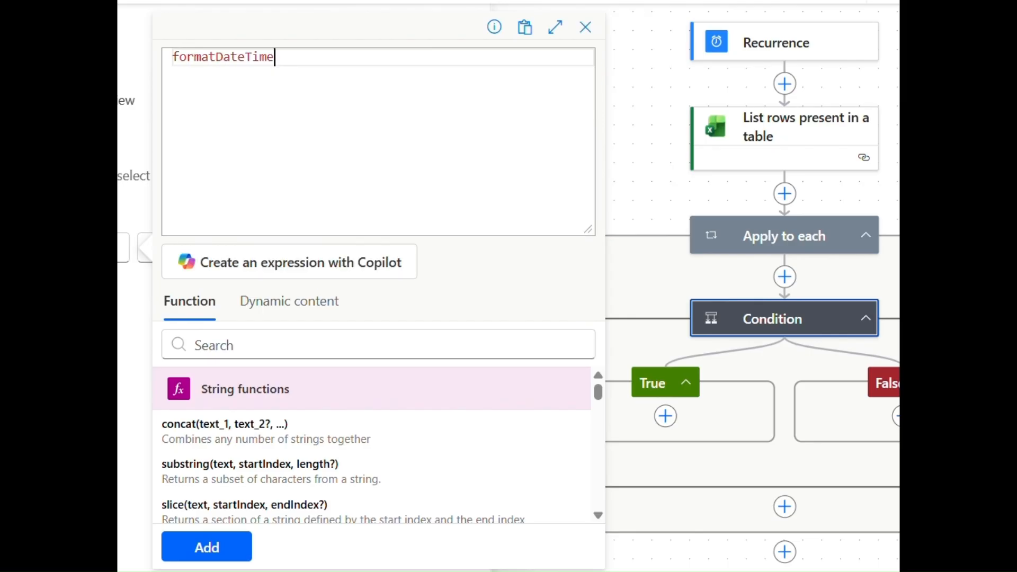
text((addDays('1899-)
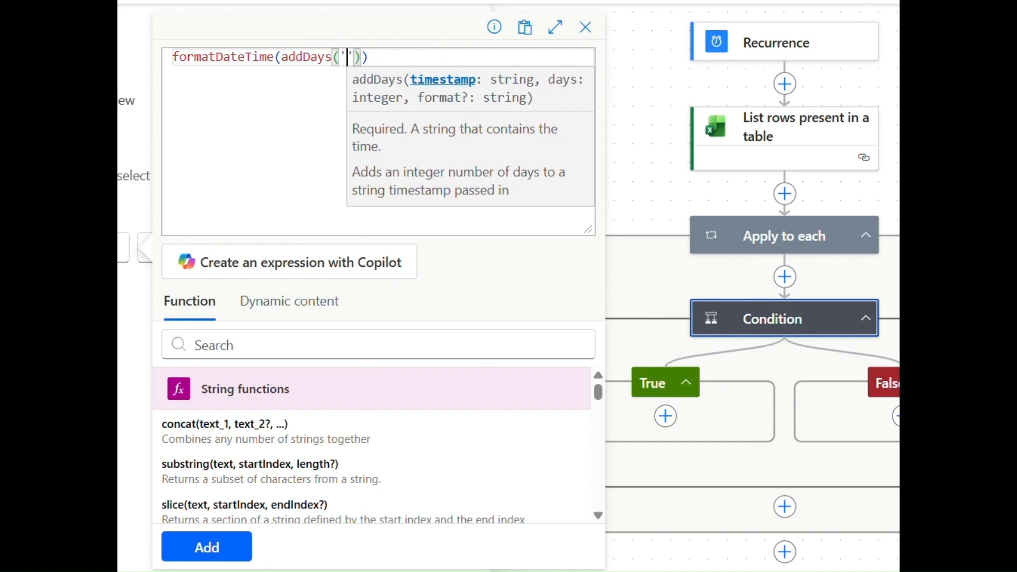
text(12-30)
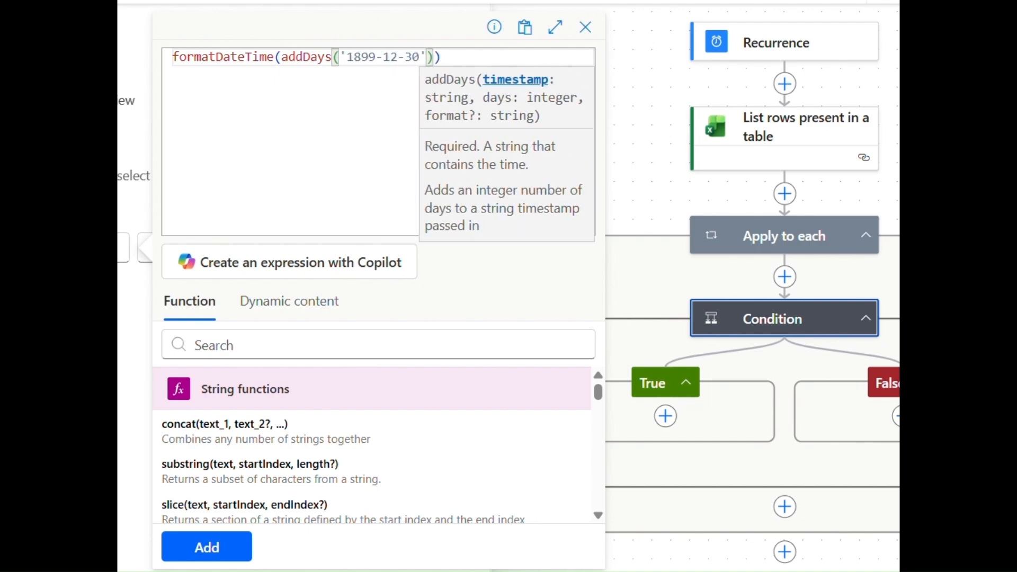
text(',int)
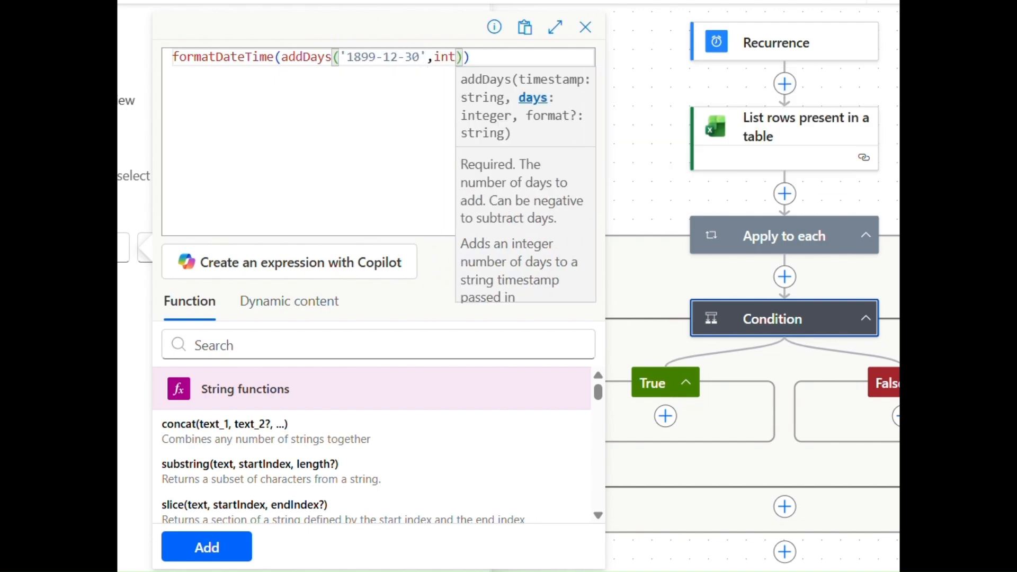
text(()
Insert the table's Due date column inside int(), set the date format to 'yyyy-MM-dd' and add the expression to the condition.
click(309, 302)
scroll(307, 379, down, 8)
click(550, 392)
scroll(356, 471, down, 3)
scroll(354, 471, down, 5)
scroll(262, 477, up, 2)
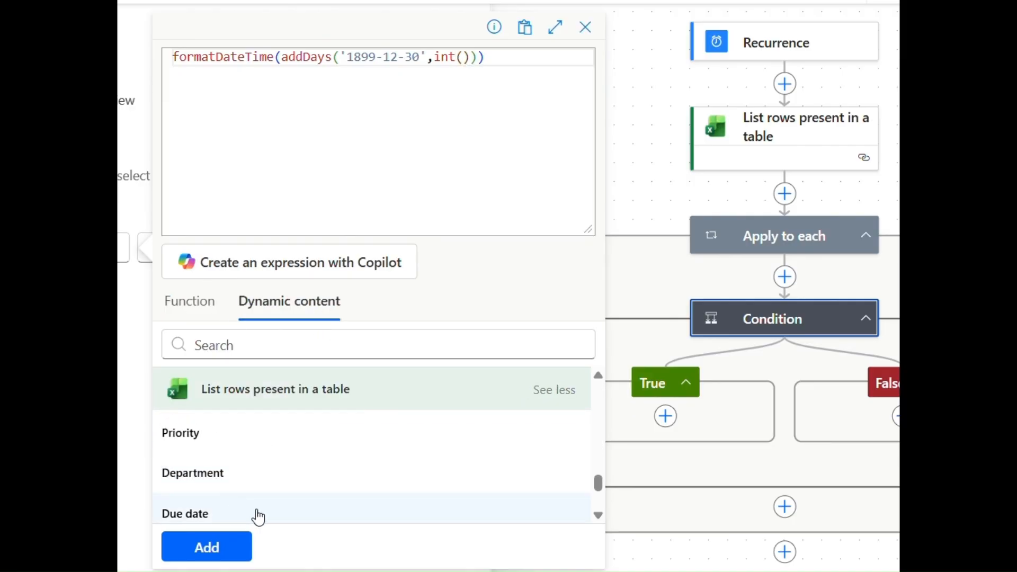
click(257, 513)
key(Right)
key(Right)
text(,)
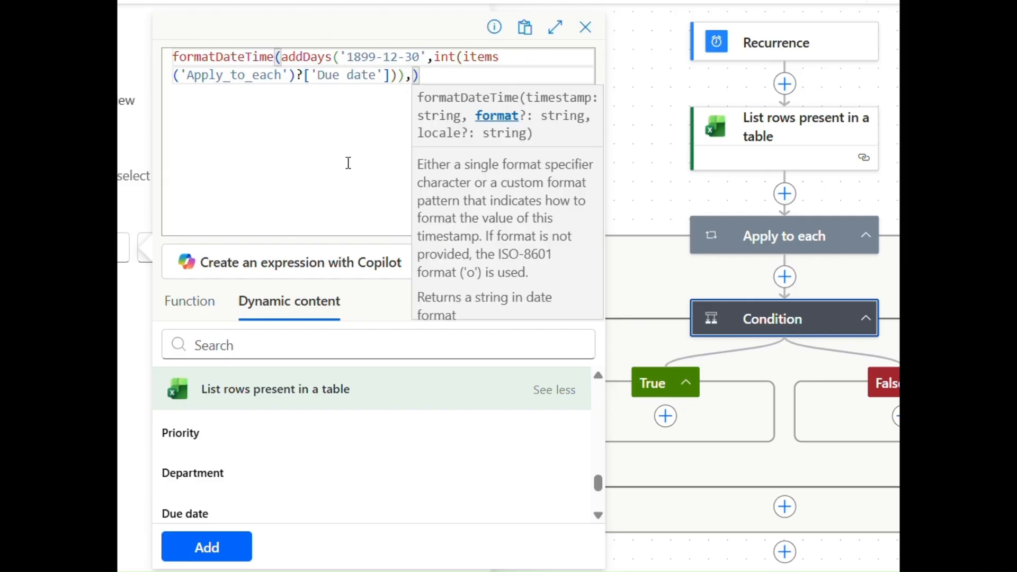
text('yyyy-MM-dd')
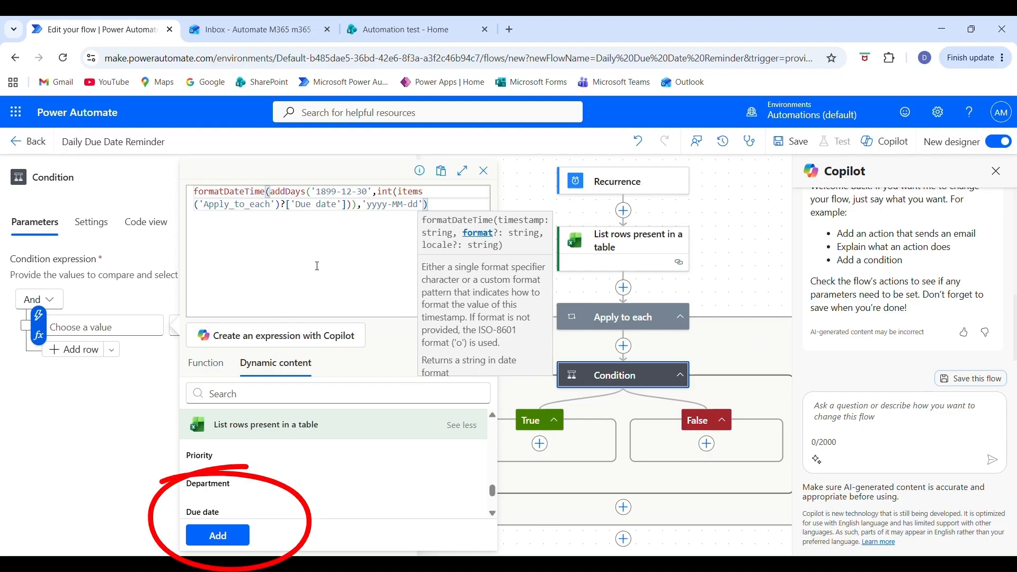
click(225, 540)
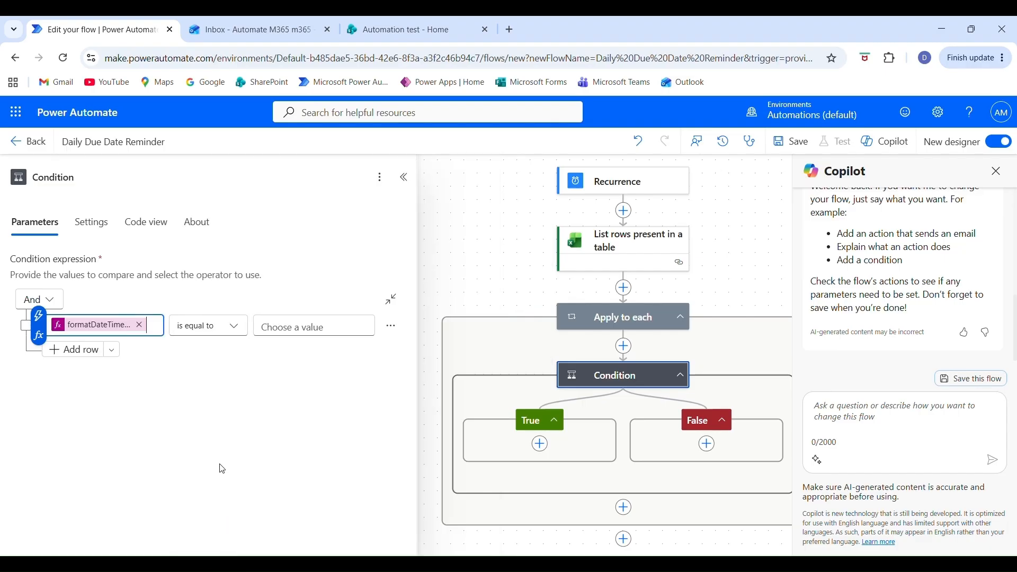
Set the operator of the condition's first row to "is less or equal to".
click(225, 329)
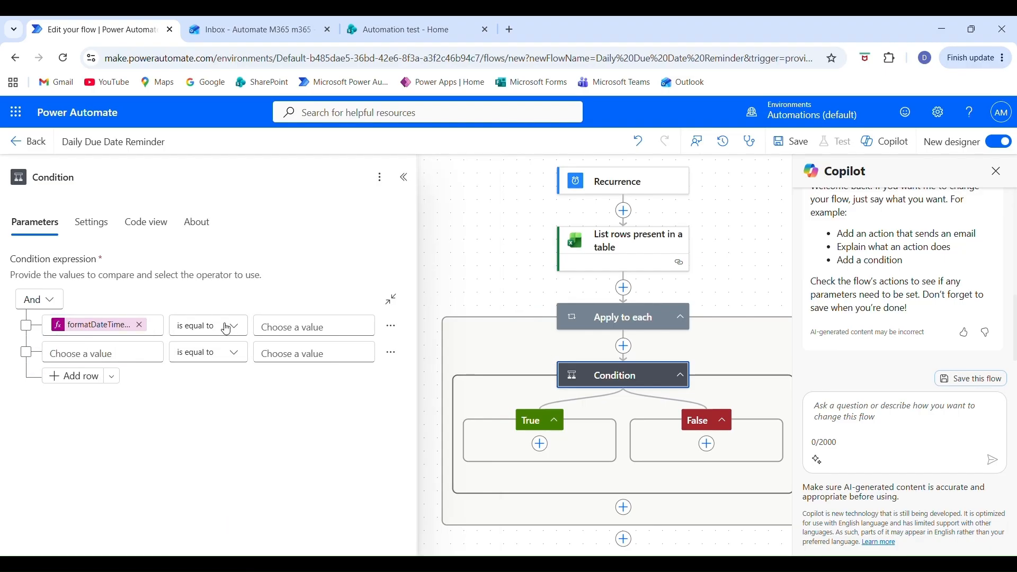
click(226, 326)
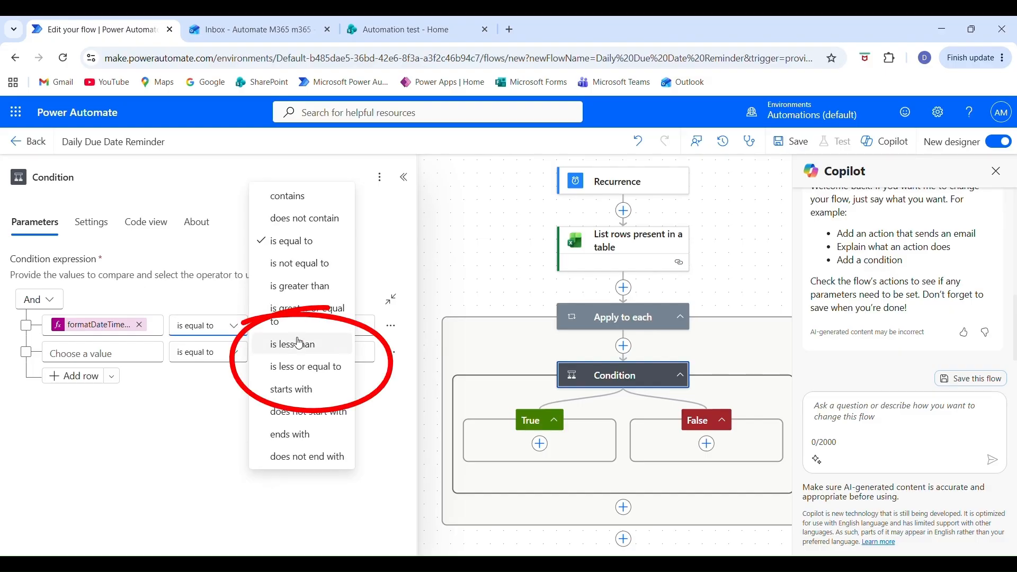
click(306, 375)
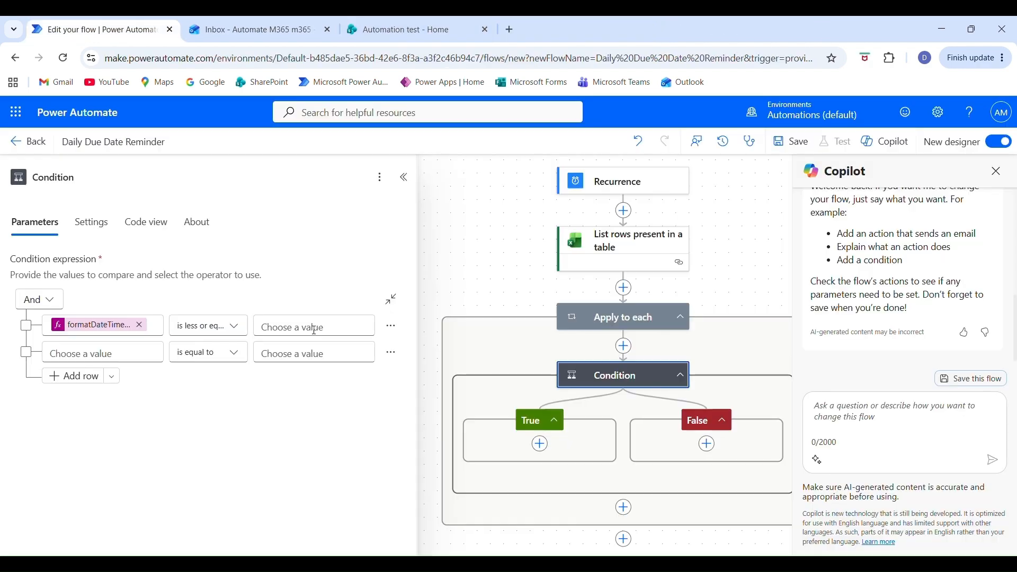
Set the comparison value of the condition's first row to the expression formatDateTime(utcNow(),'yyyy-MM-dd').
click(312, 327)
click(376, 337)
text(for)
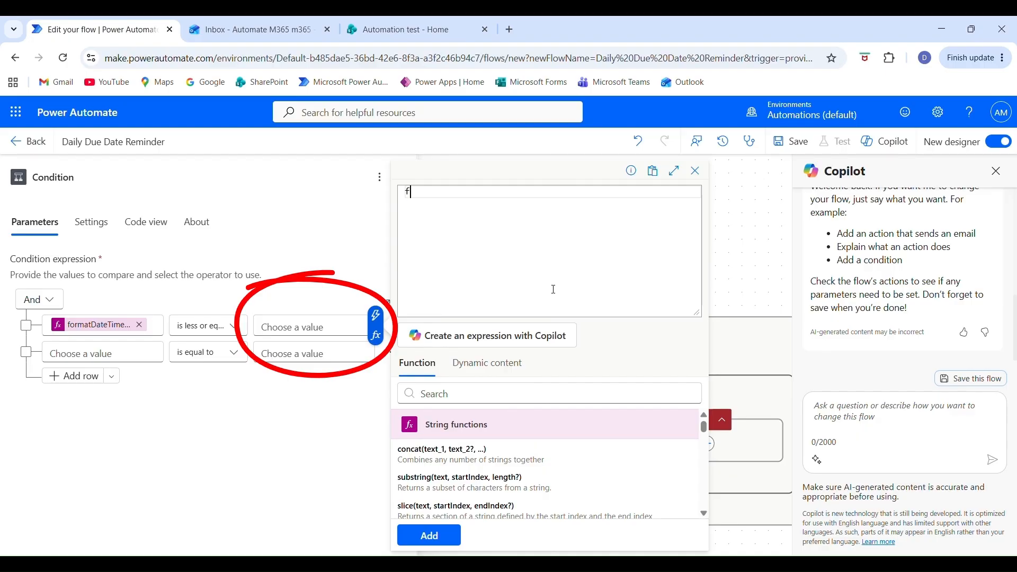
key(Return)
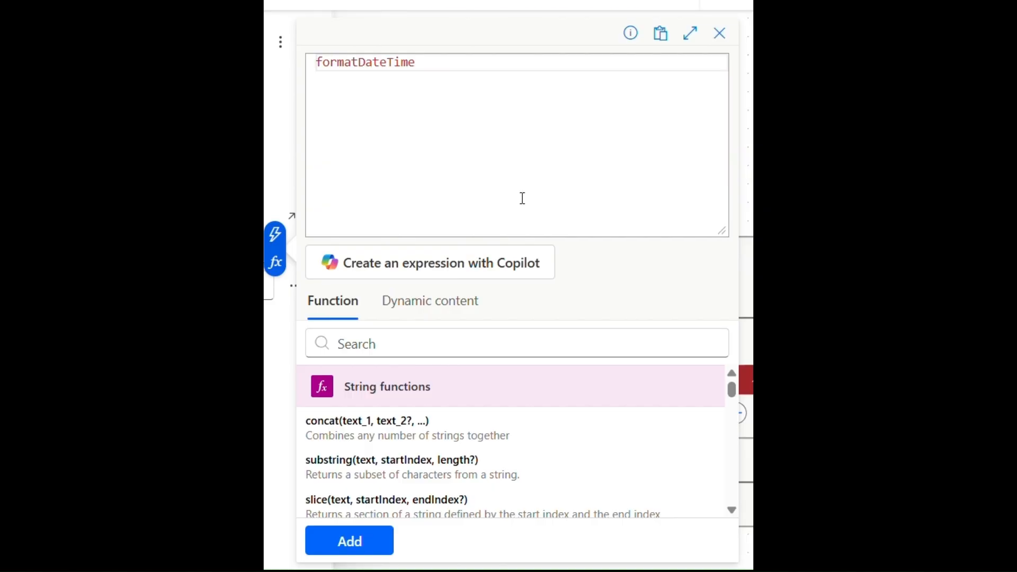
text((utc)
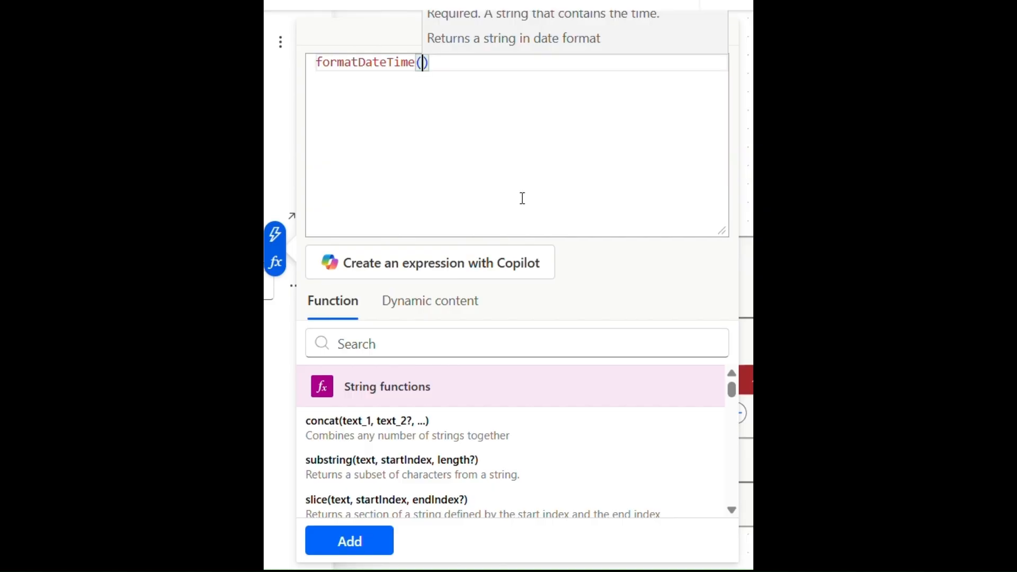
key(Return)
text(,)
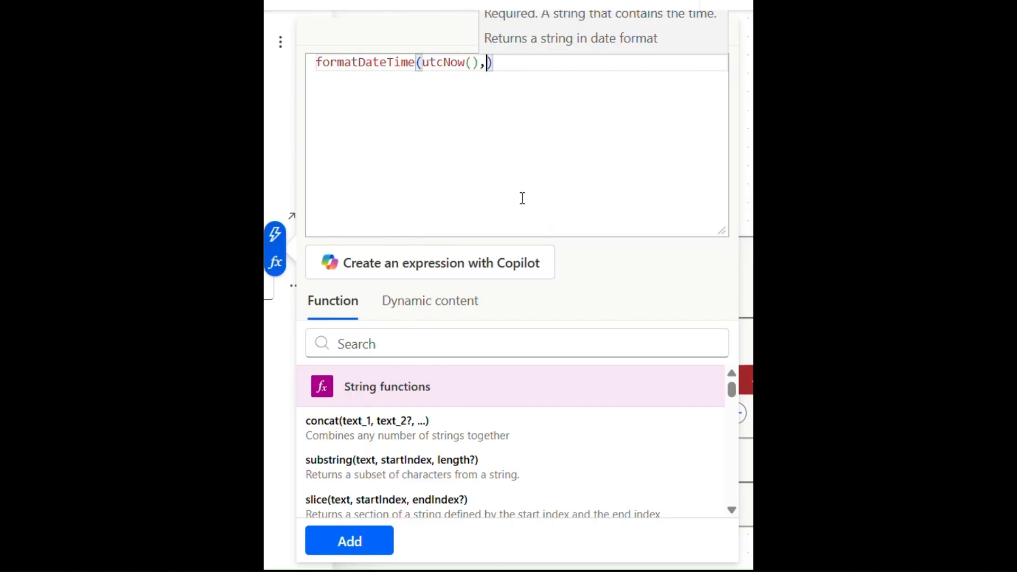
text('yyyy-)
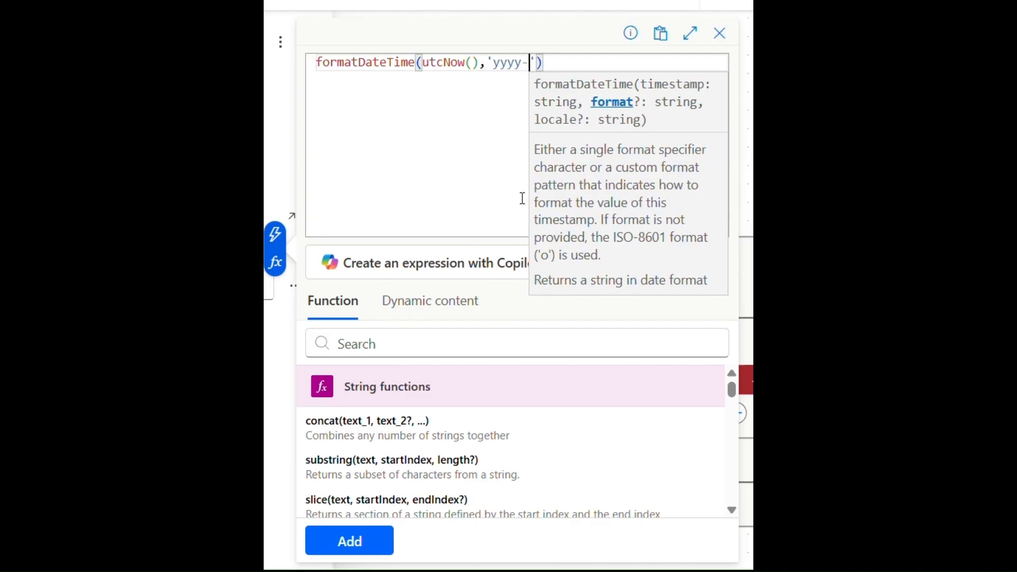
text(MM-dd)
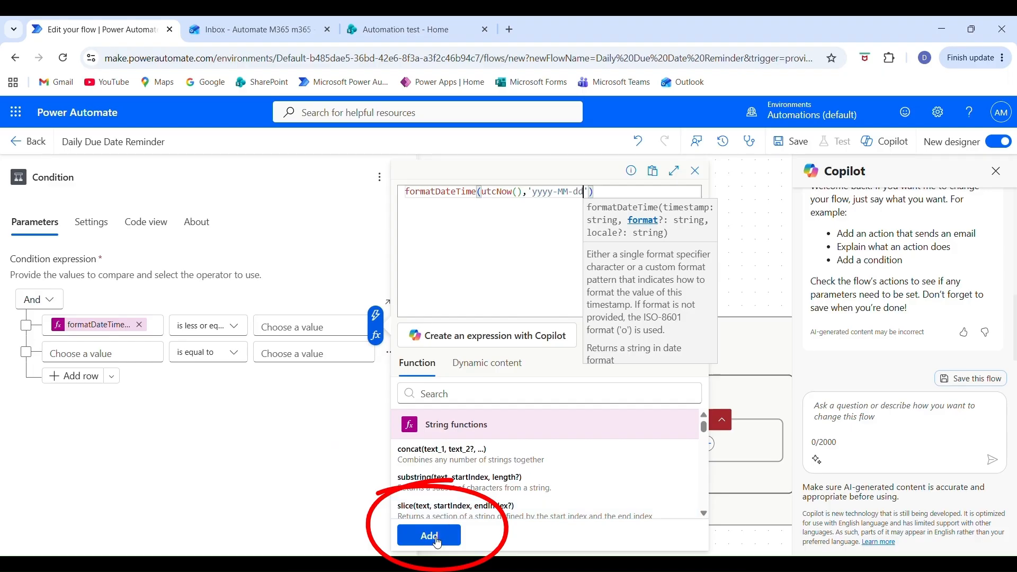
click(349, 540)
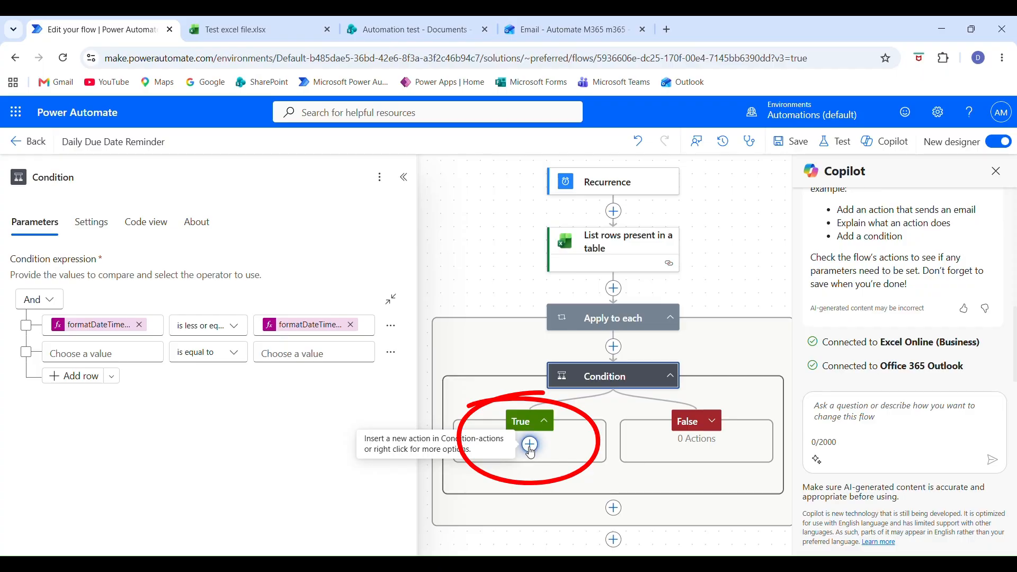
Add a Send an email (V2) action to the True branch of the condition.
click(531, 450)
text(email v2)
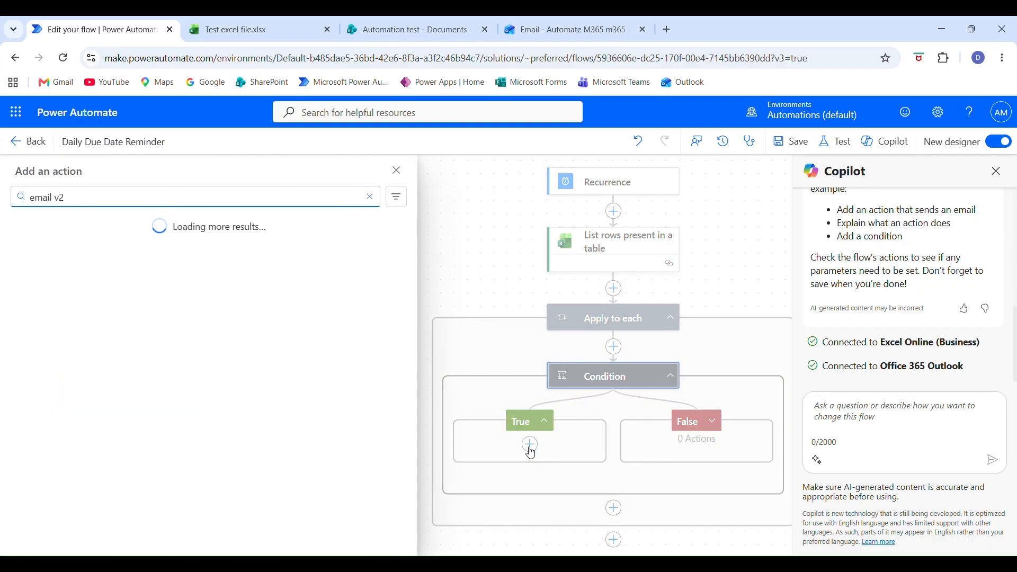
click(83, 296)
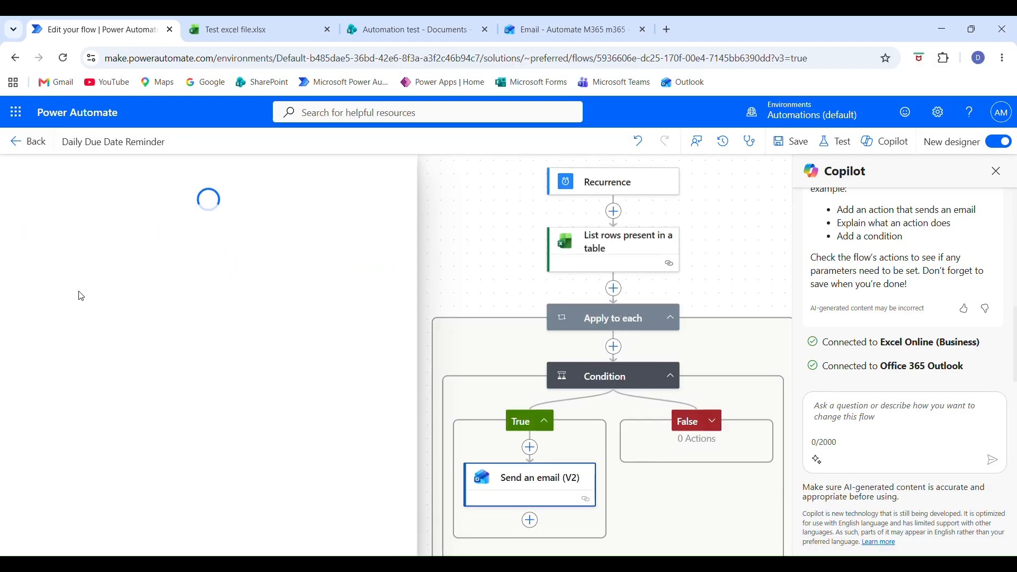
Set the email's recipient to the dynamic value Email responsible person from the Excel table.
click(379, 259)
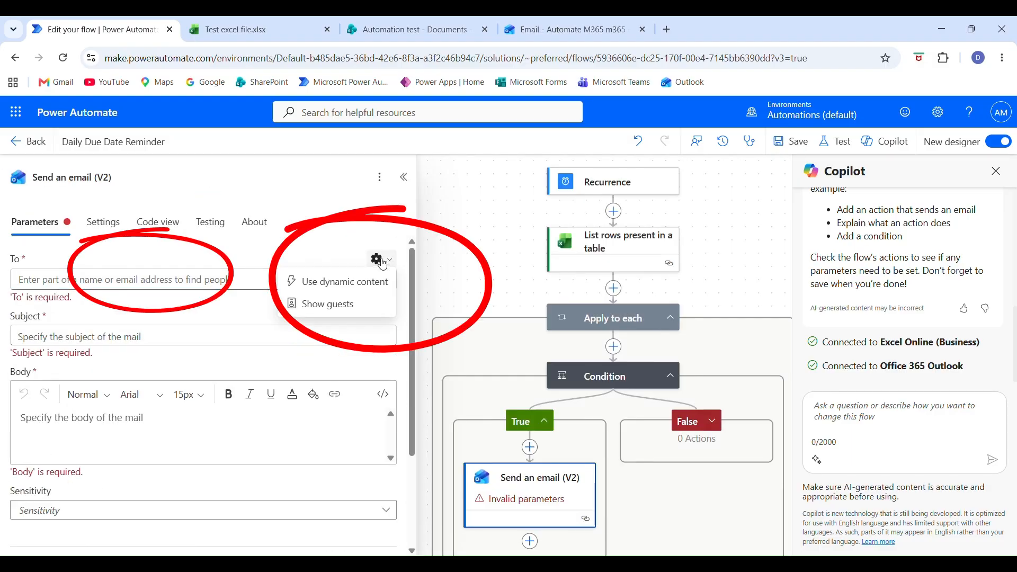
click(336, 283)
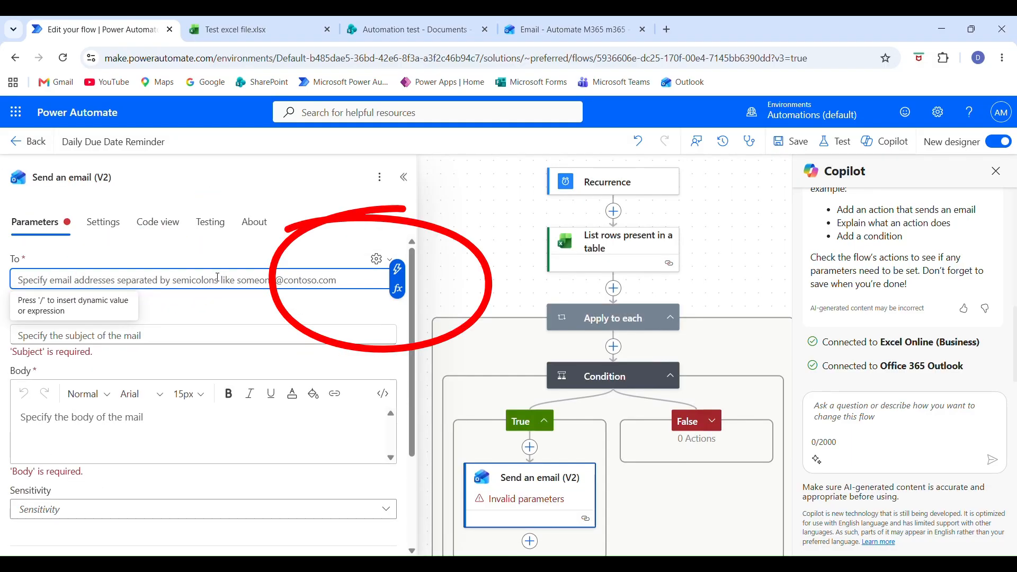
click(393, 271)
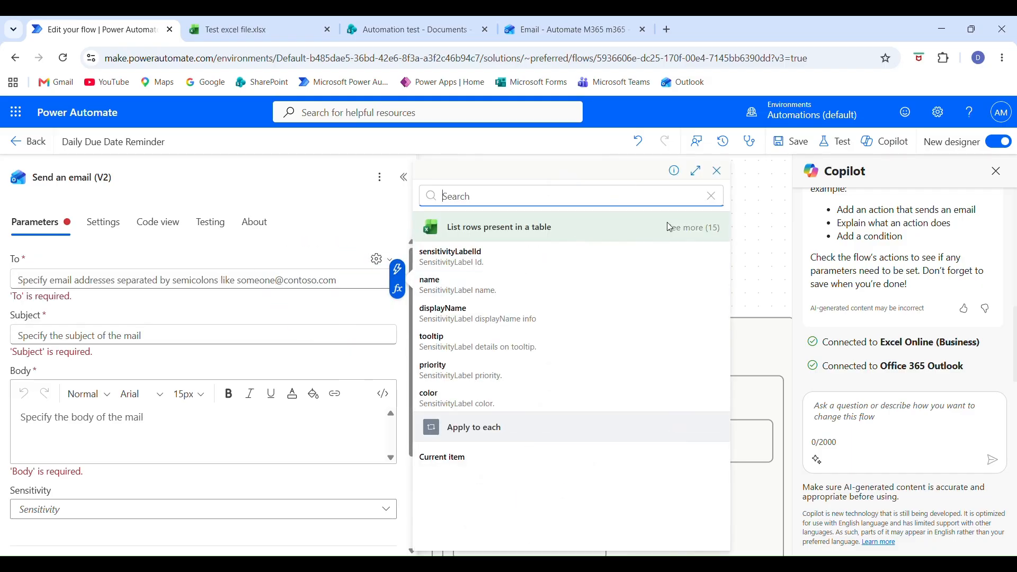
scroll(560, 342, down, 3)
scroll(508, 509, down, 1)
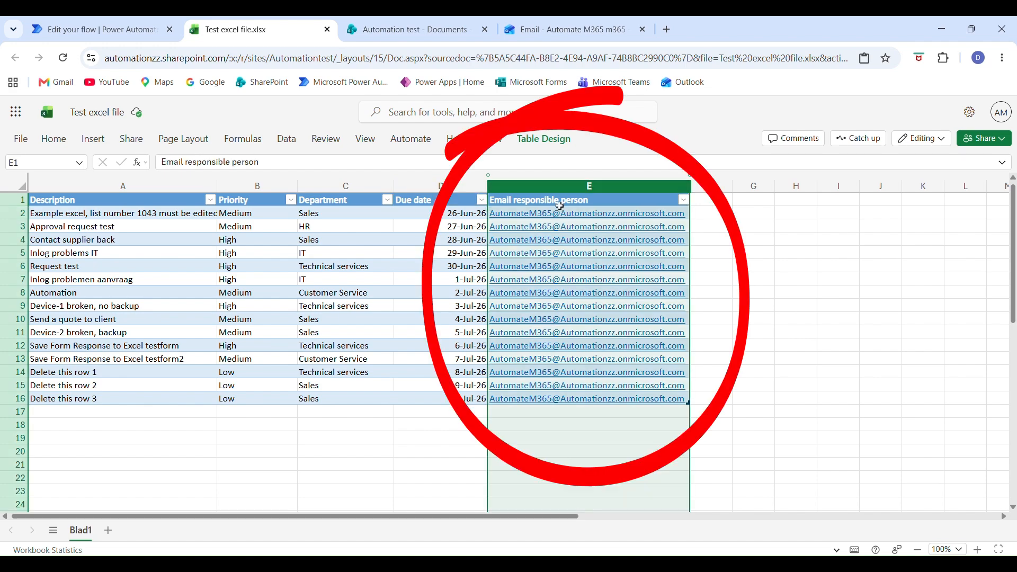
mouse_move(587, 200)
mouse_down()
mouse_move(567, 312)
mouse_move(574, 426)
mouse_move(579, 371)
mouse_move(583, 426)
mouse_move(608, 286)
mouse_move(599, 178)
mouse_up()
click(618, 477)
click(753, 371)
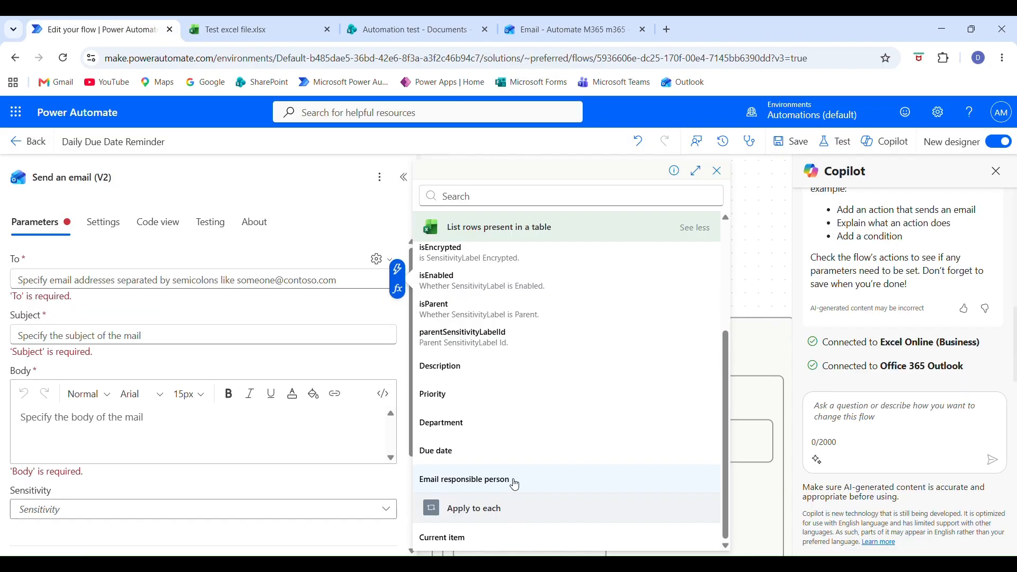
click(513, 481)
Set the subject to "Upcoming deadline" and paste the body "Friendly reminder, action overdue." with labels for Description, Department, Priority and Due date.
click(199, 320)
text(Upcoming deadline)
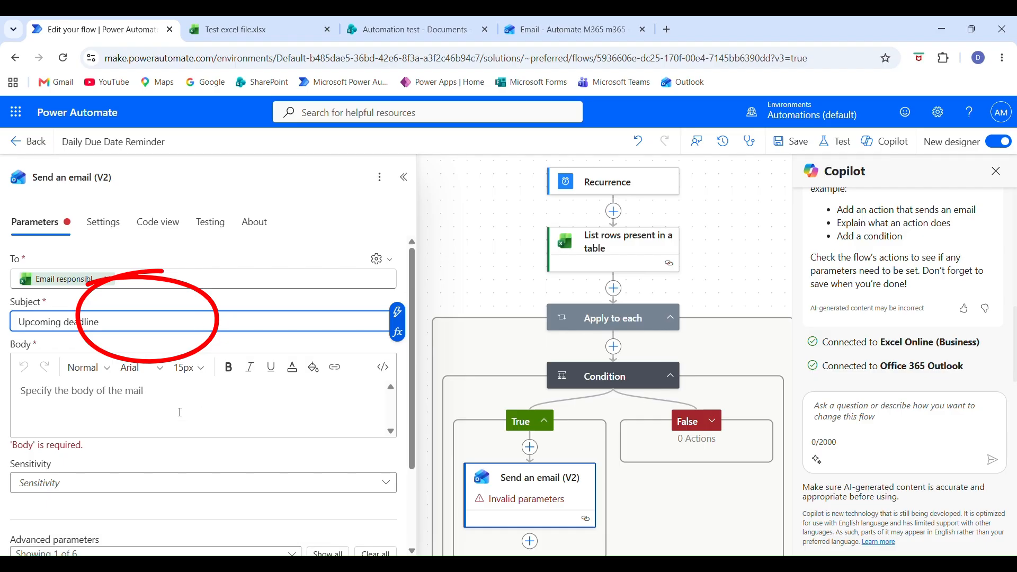
click(178, 398)
text(Friendly reminder, action overdue.  Description: Department: Priority: Due date:)
Insert the table's Description value after the "Description:" label in the email body.
click(98, 430)
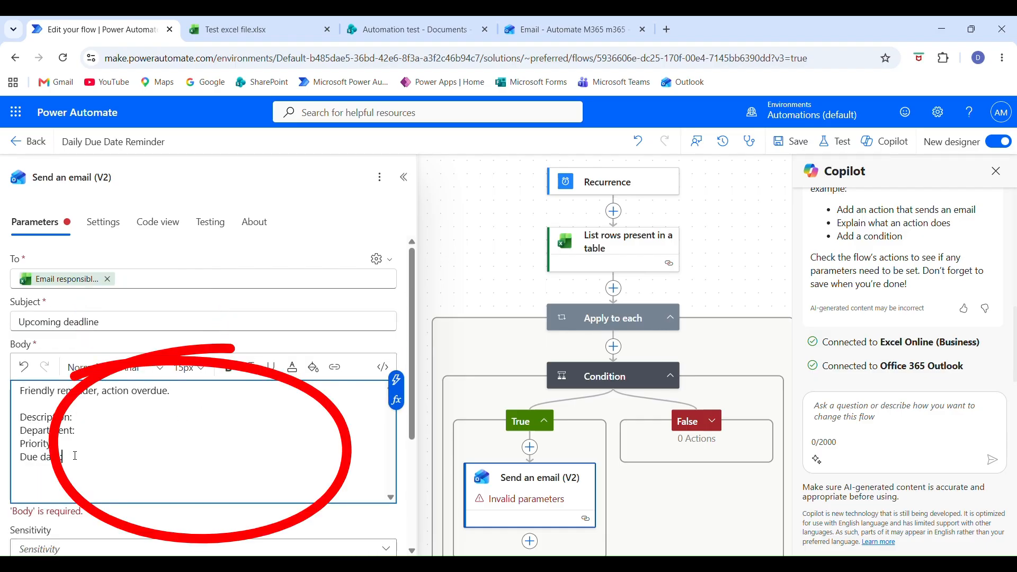
click(396, 380)
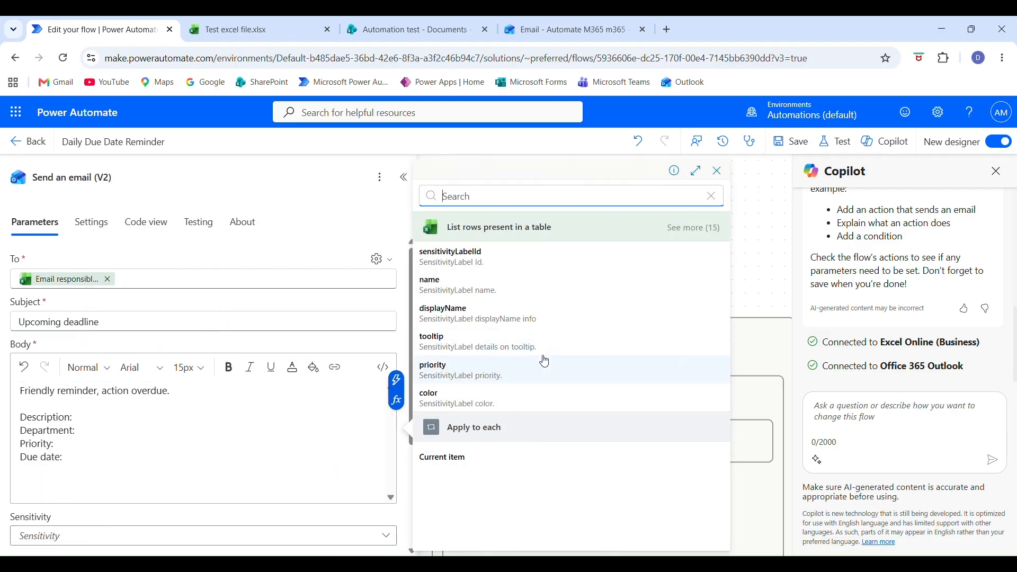
click(689, 227)
scroll(530, 401, down, 3)
scroll(529, 401, down, 1)
click(474, 369)
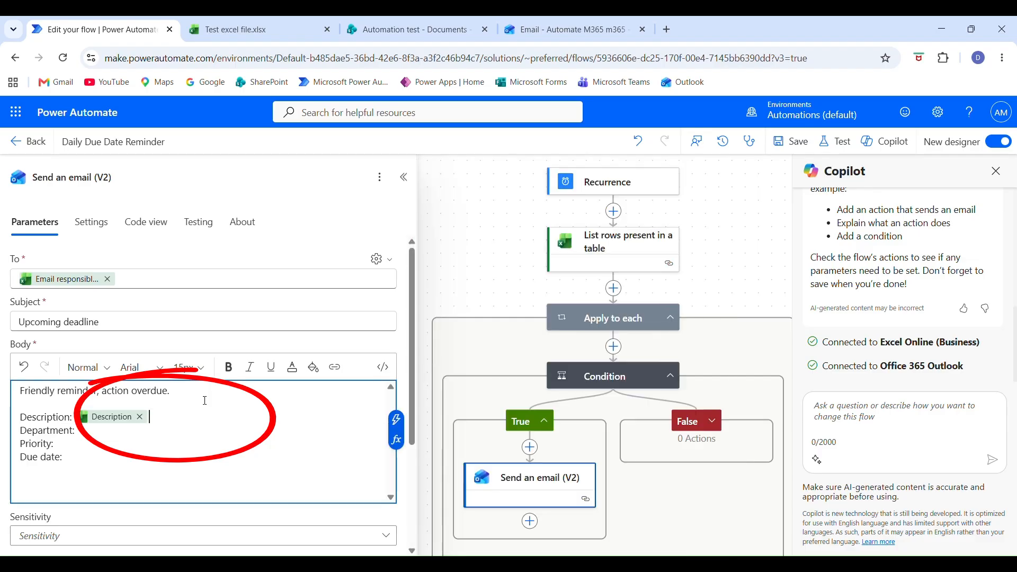
Insert the table's Department value after the "Department:" label in the email body.
key(Down)
click(396, 422)
click(694, 227)
scroll(592, 309, down, 4)
click(461, 423)
Insert the table's Priority value after the "Priority:" label in the email body.
key(Down)
click(396, 432)
click(694, 227)
scroll(547, 363, down, 4)
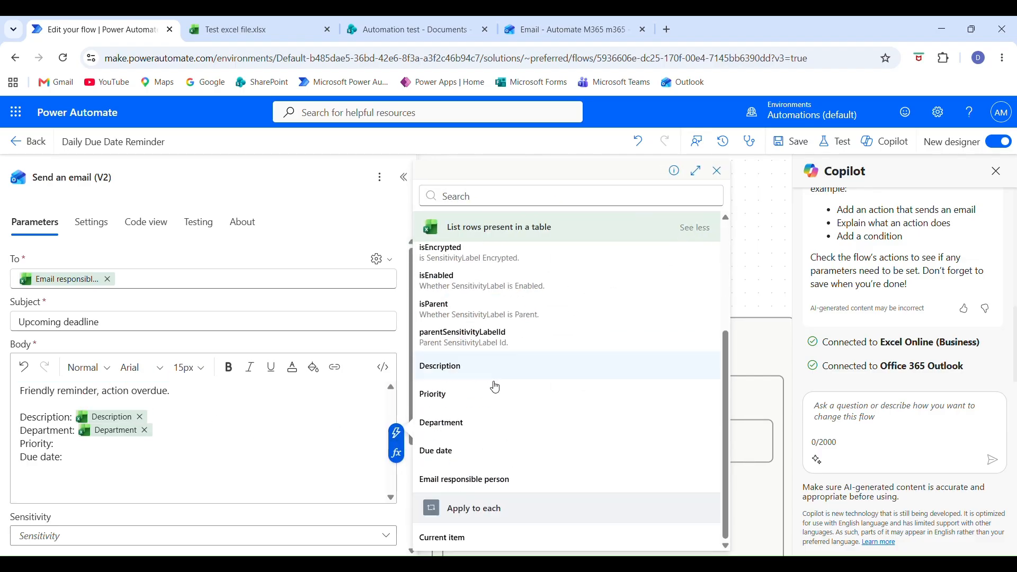
click(433, 467)
key(Down)
click(396, 445)
click(191, 442)
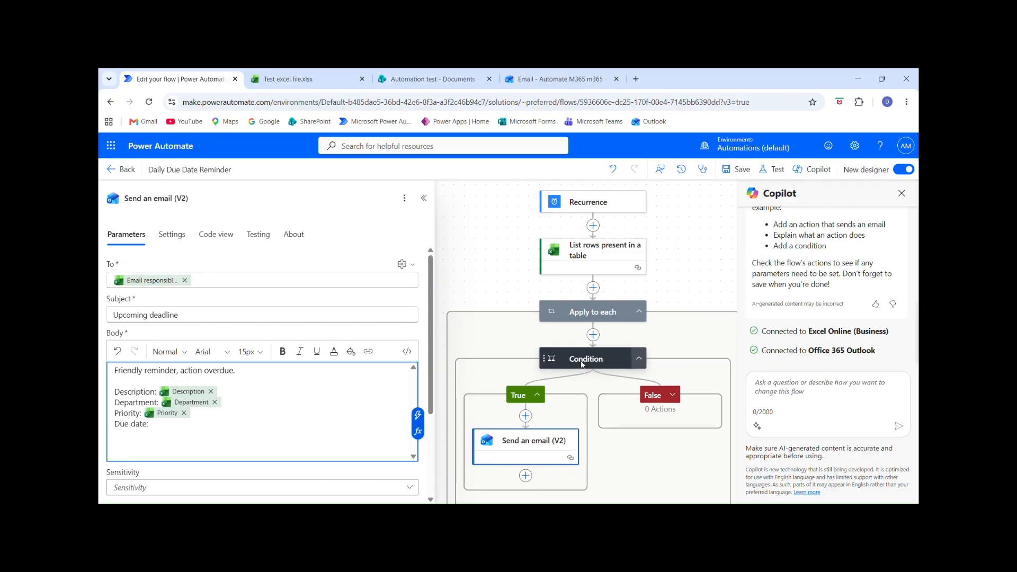
Copy the full Due date formatDateTime expression from the first value of the Condition.
click(581, 365)
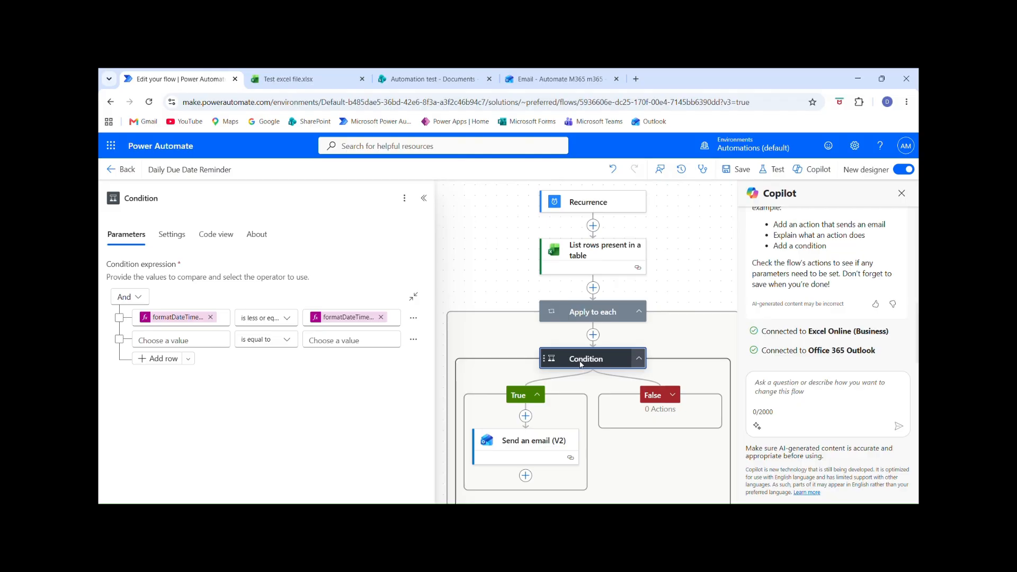
click(175, 317)
drag(420, 249, 258, 194)
key(ctrl+c)
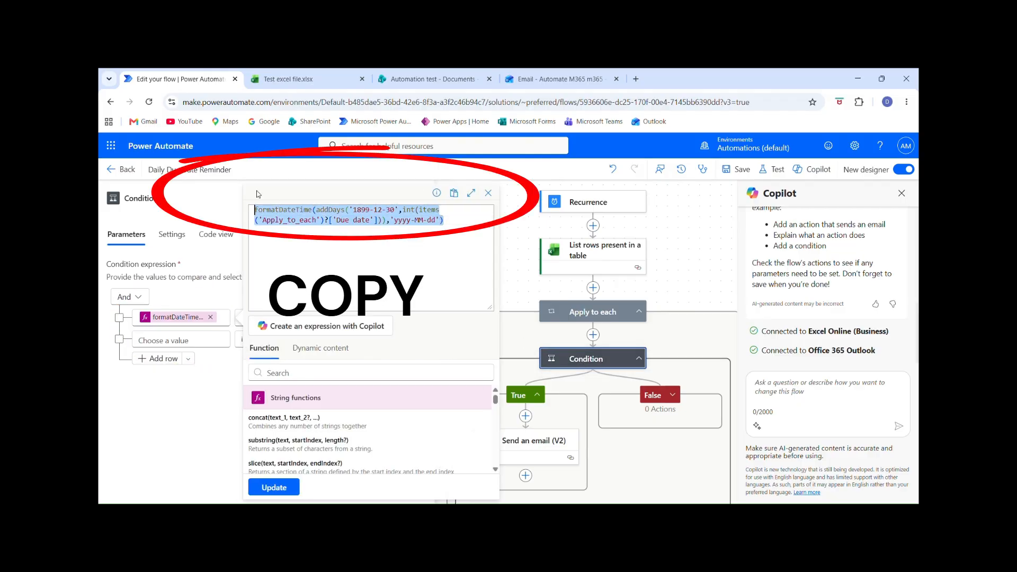
Insert the copied Due date formatDateTime expression after the "Due date:" label in the Send an email (V2) body.
click(529, 445)
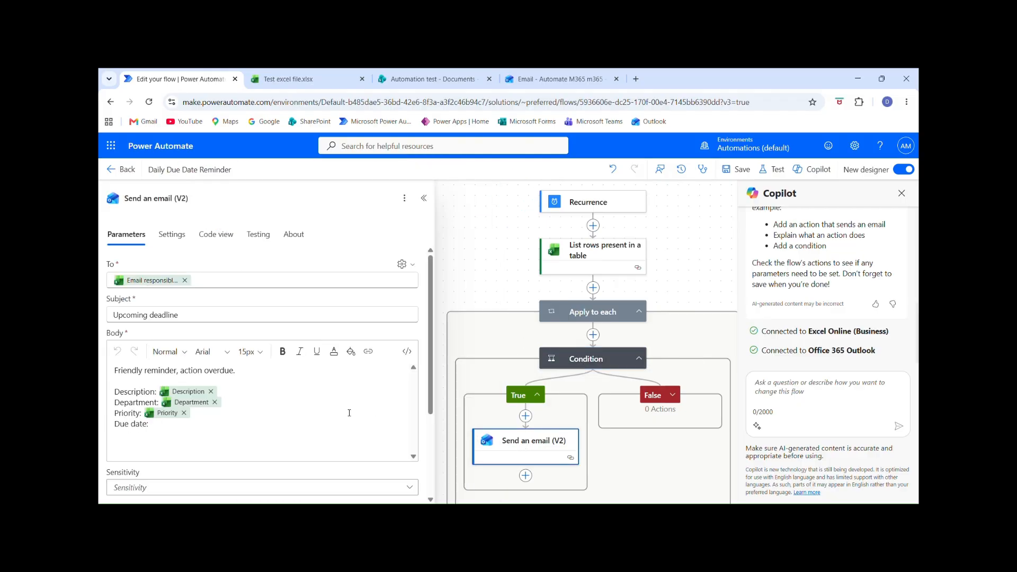
click(182, 424)
click(419, 432)
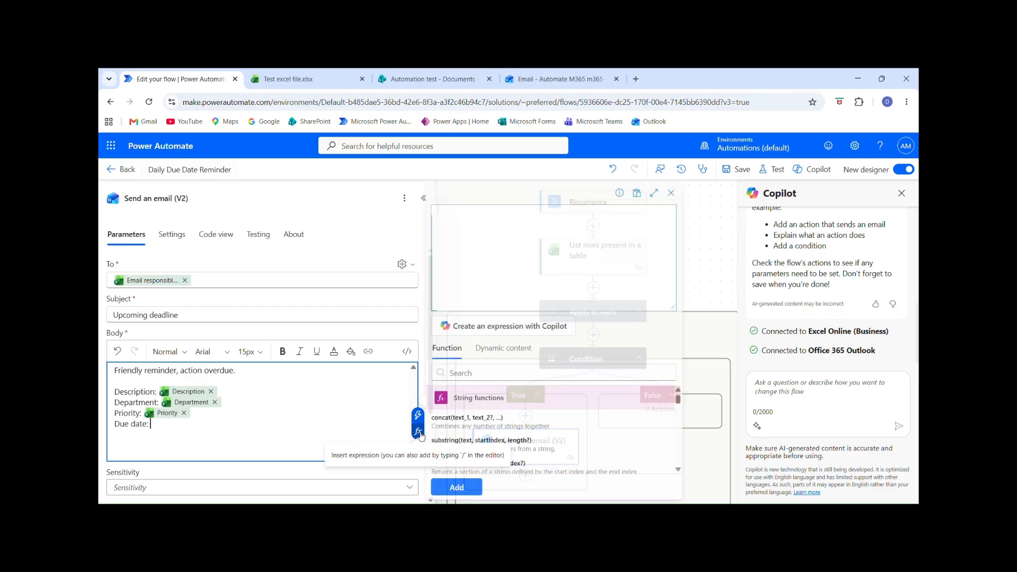
key(ctrl+v)
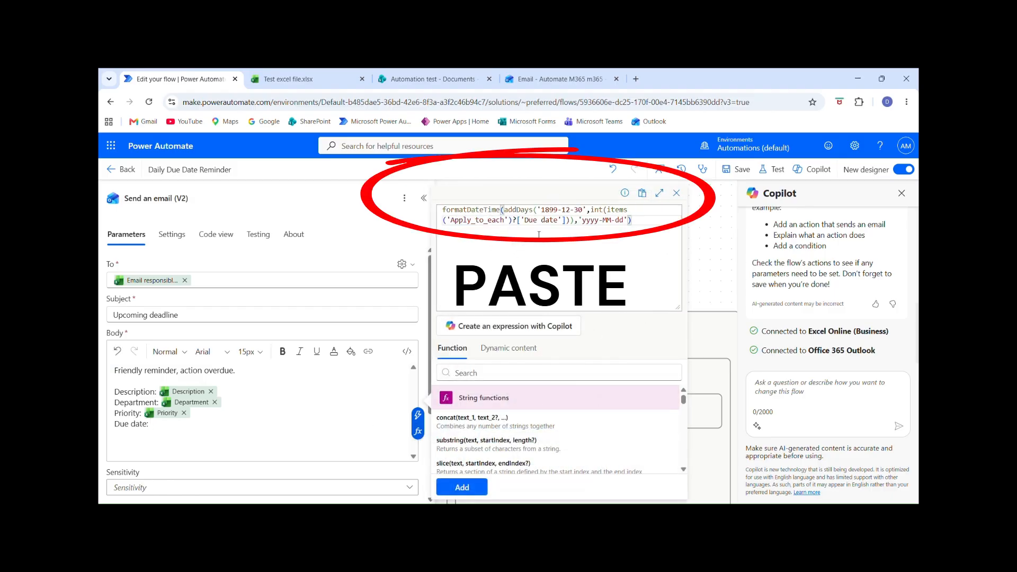
click(462, 486)
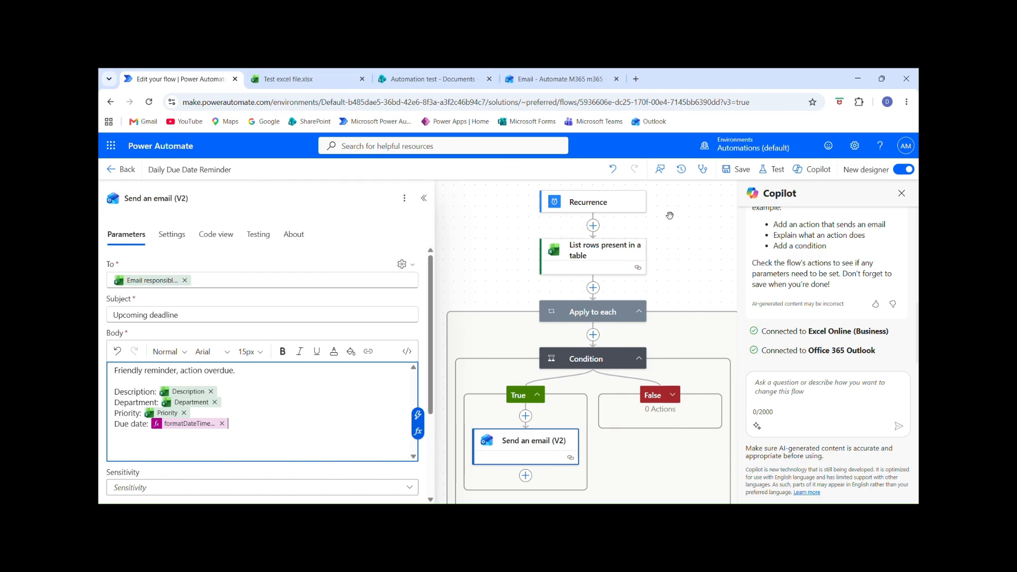
Save the Daily Due Date Reminder flow and run it as a manual test.
click(742, 171)
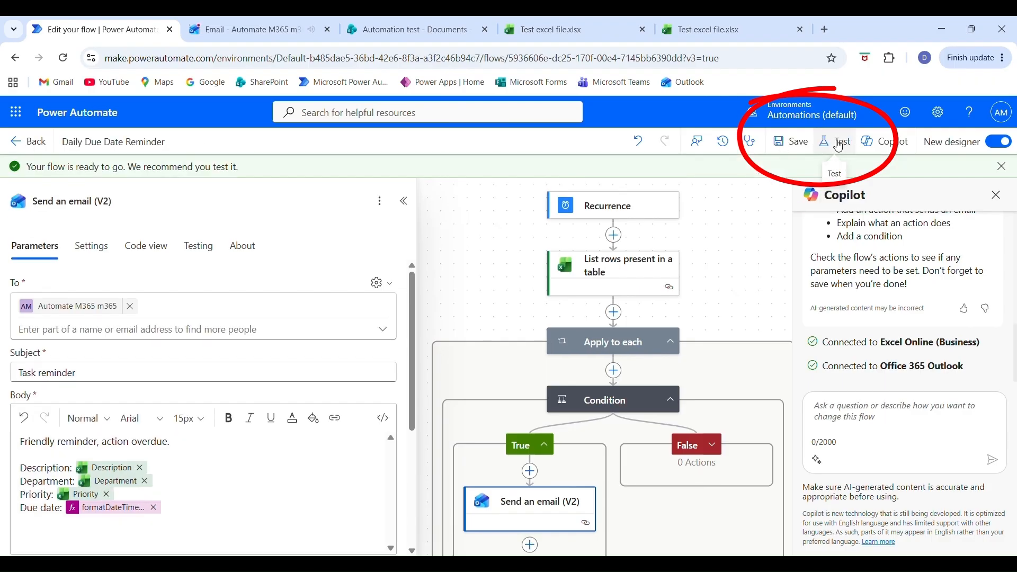
click(839, 144)
click(789, 536)
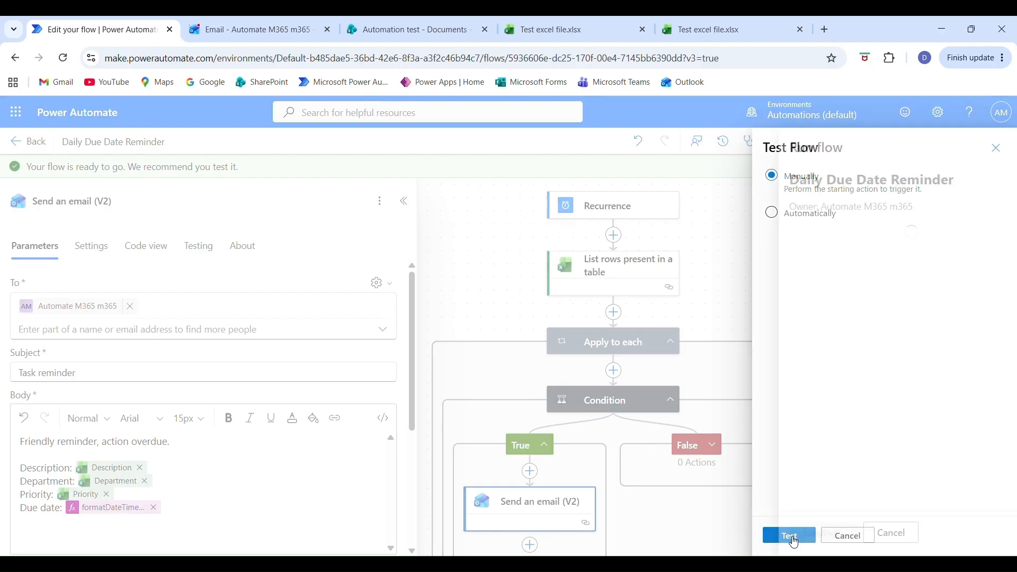
click(794, 533)
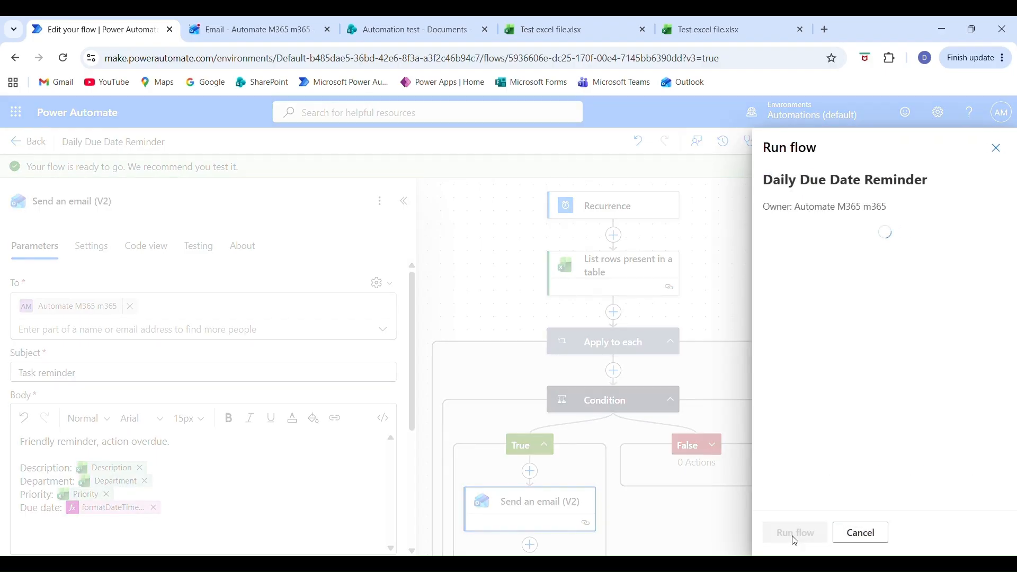
click(792, 534)
Switch to the Automation test SharePoint site and open Test excel file.xlsx from its Documents library.
click(456, 30)
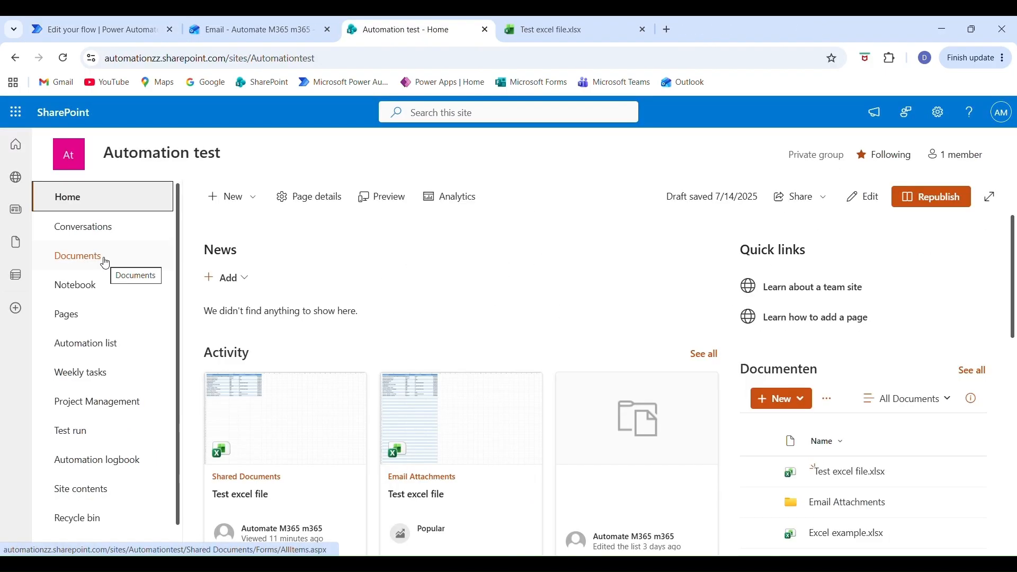
click(104, 256)
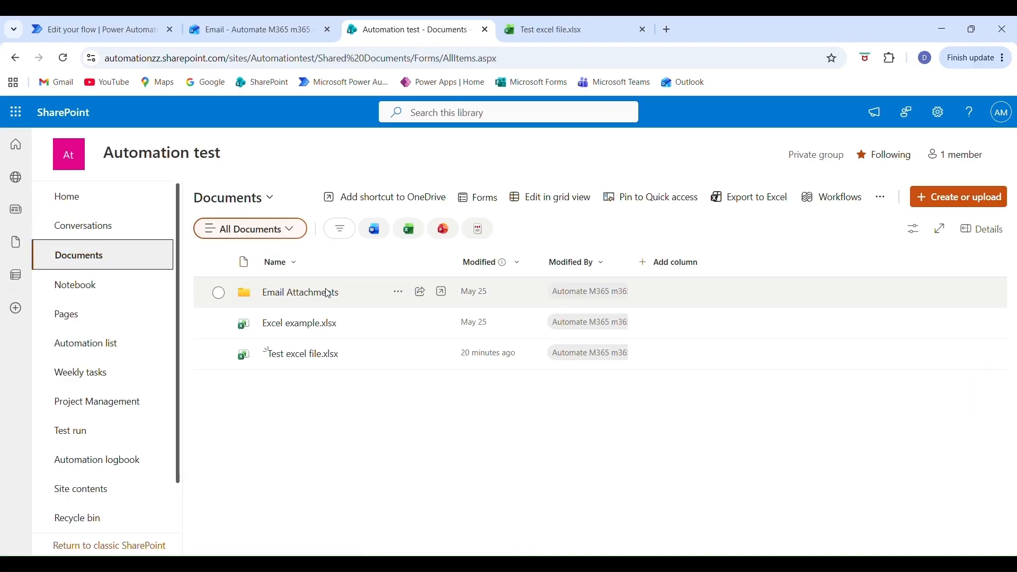
click(296, 362)
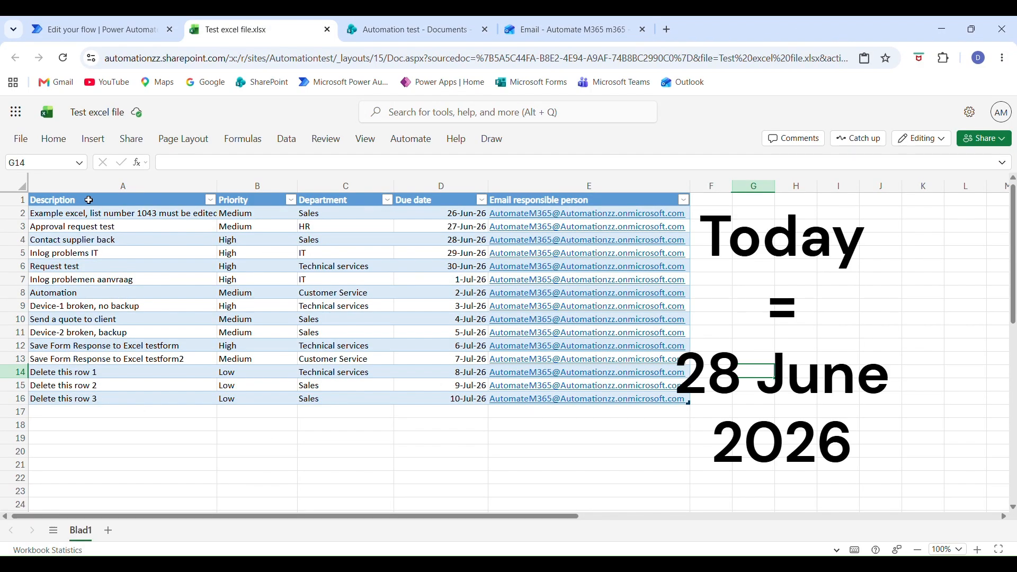
Examine the table's rows, checking the due dates and responsible person's email for rows 2 to 4.
drag(88, 212, 629, 409)
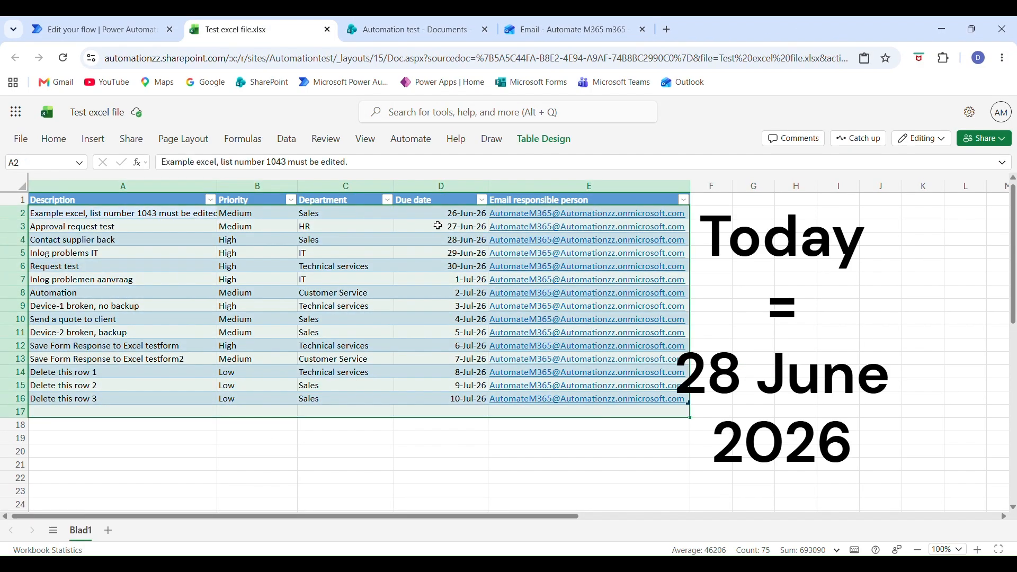
mouse_move(4, 214)
mouse_down()
mouse_move(31, 294)
mouse_move(30, 398)
mouse_up()
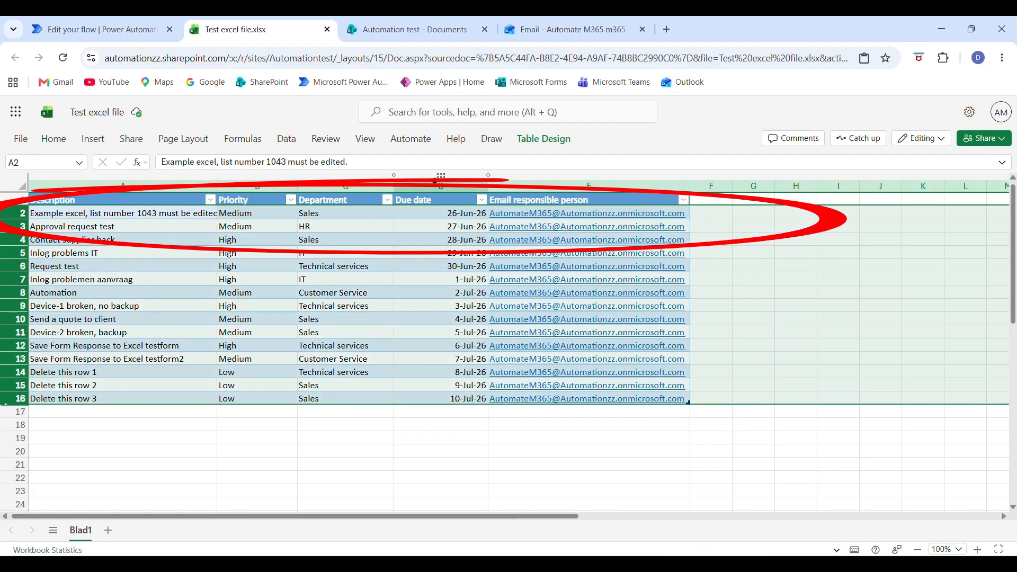
click(440, 185)
drag(456, 214, 518, 236)
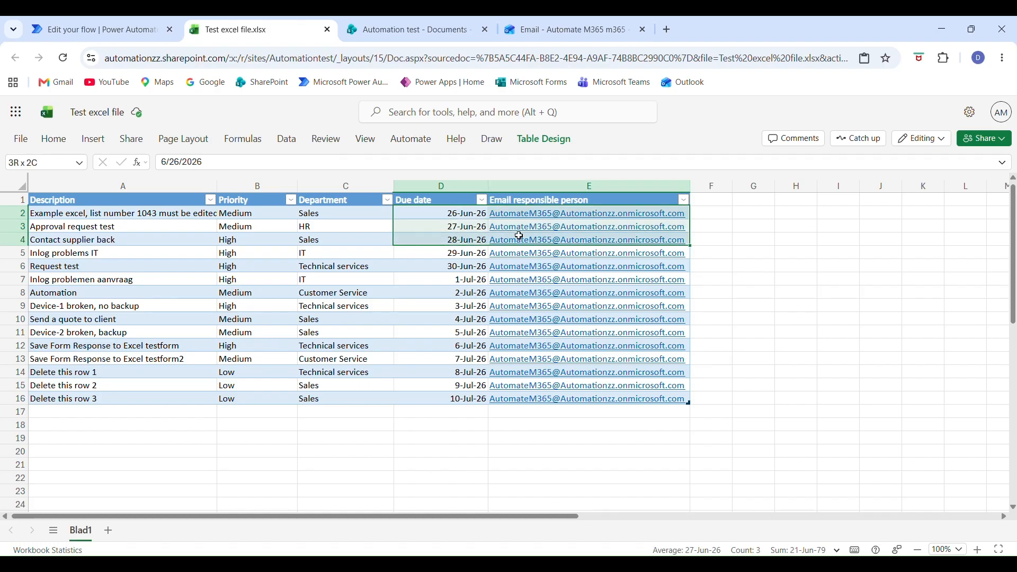
click(534, 186)
drag(451, 211, 540, 235)
mouse_move(539, 222)
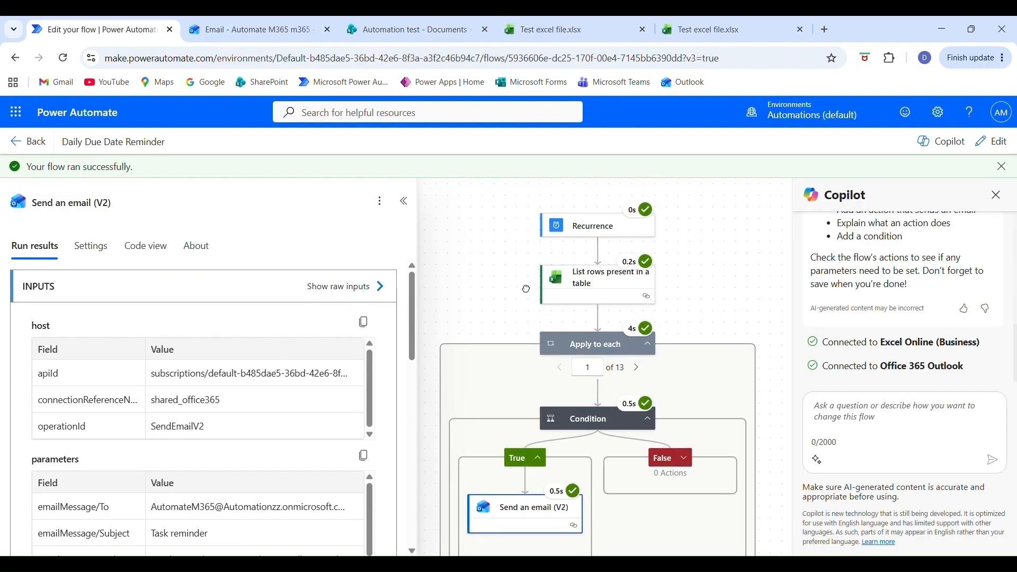
Step through the Apply to each iterations in the flow's run results to check the Send an email (V2) status.
scroll(604, 359, down, 1)
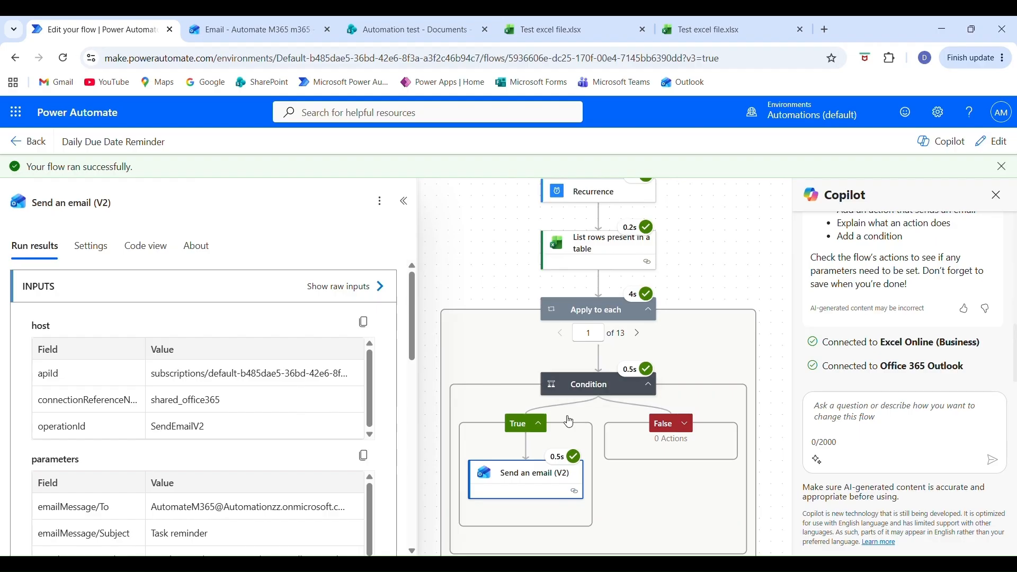
click(640, 334)
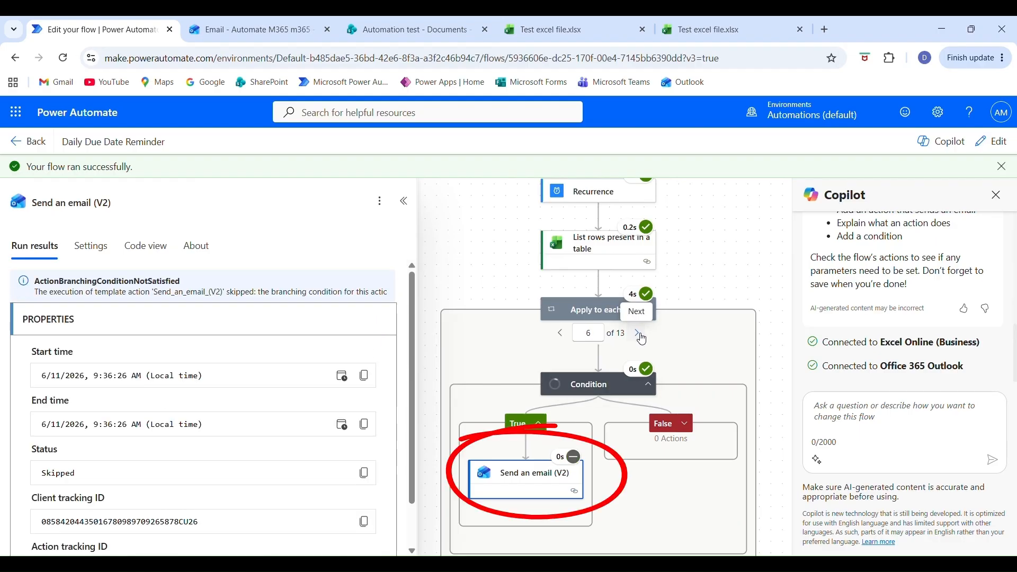
click(639, 335)
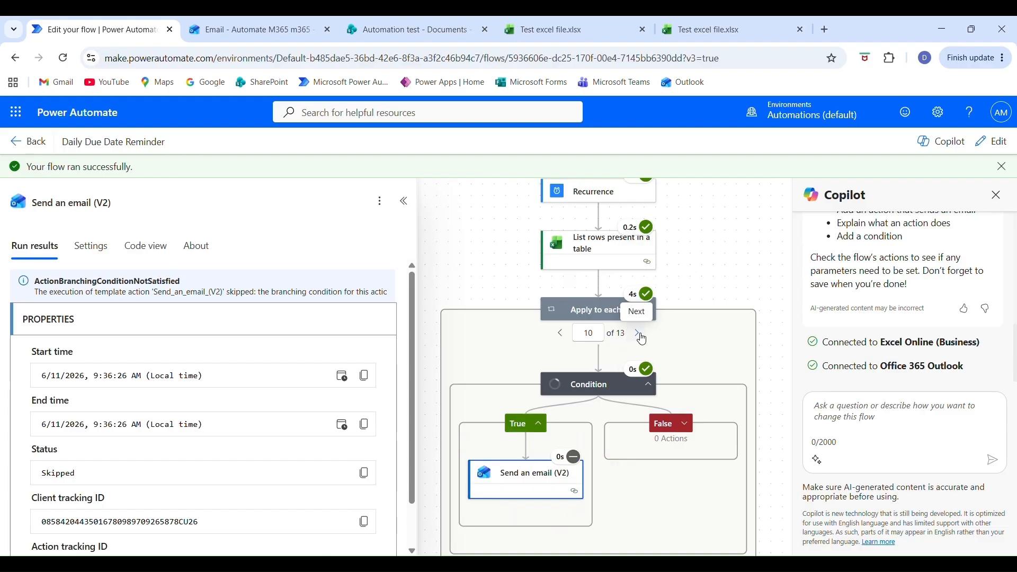
Switch to the Outlook inbox and read the task details and due date in each "Upcoming deadline" email.
key(alt+Tab)
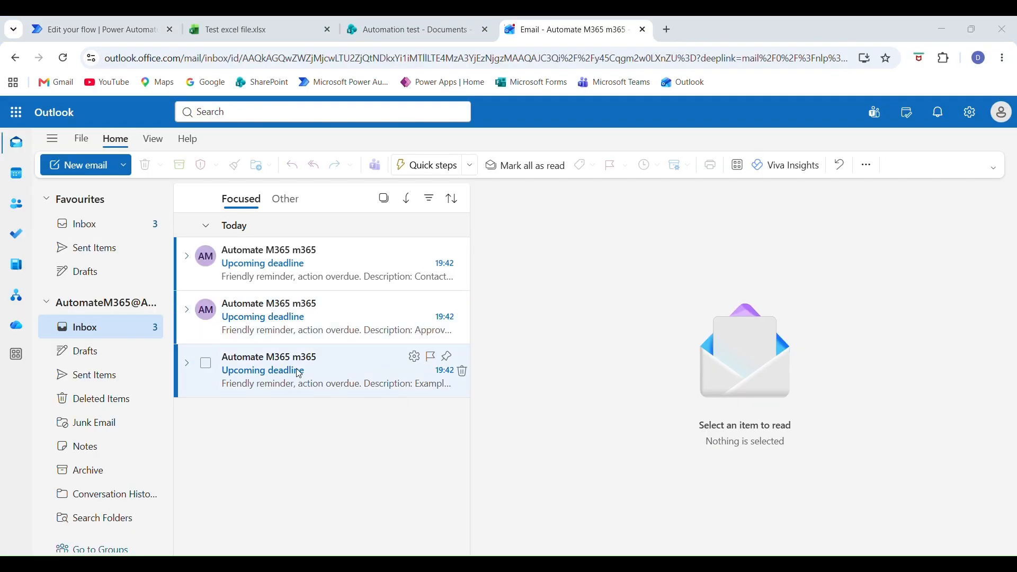
click(315, 375)
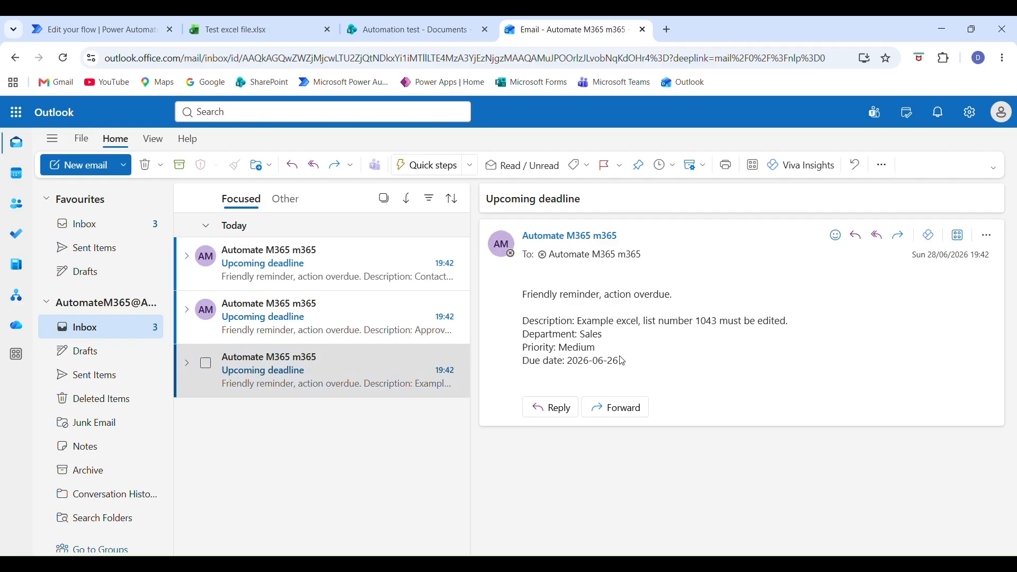
drag(630, 367, 520, 290)
click(648, 378)
click(332, 329)
drag(627, 368, 521, 291)
click(341, 281)
drag(625, 375, 512, 297)
click(633, 353)
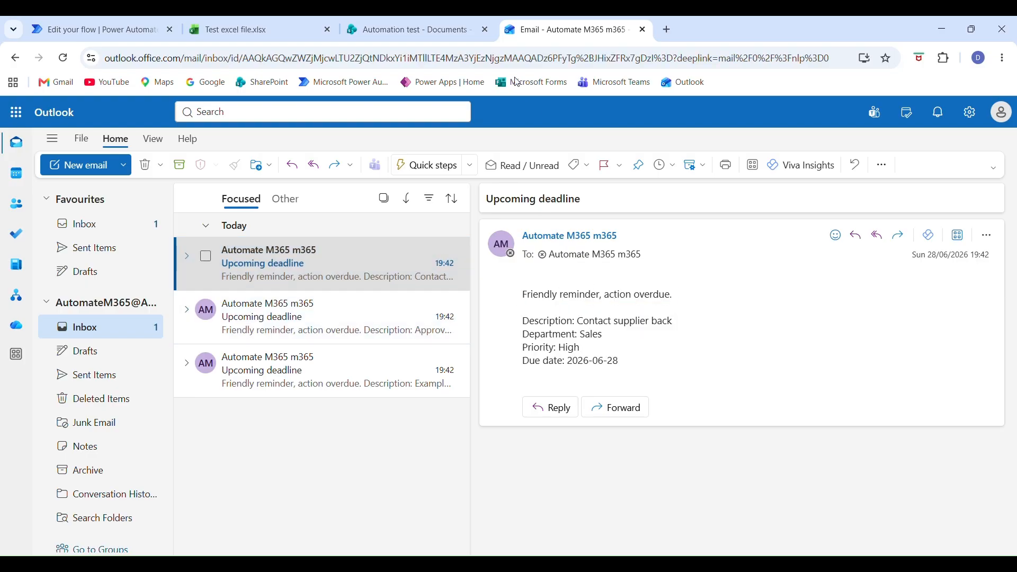